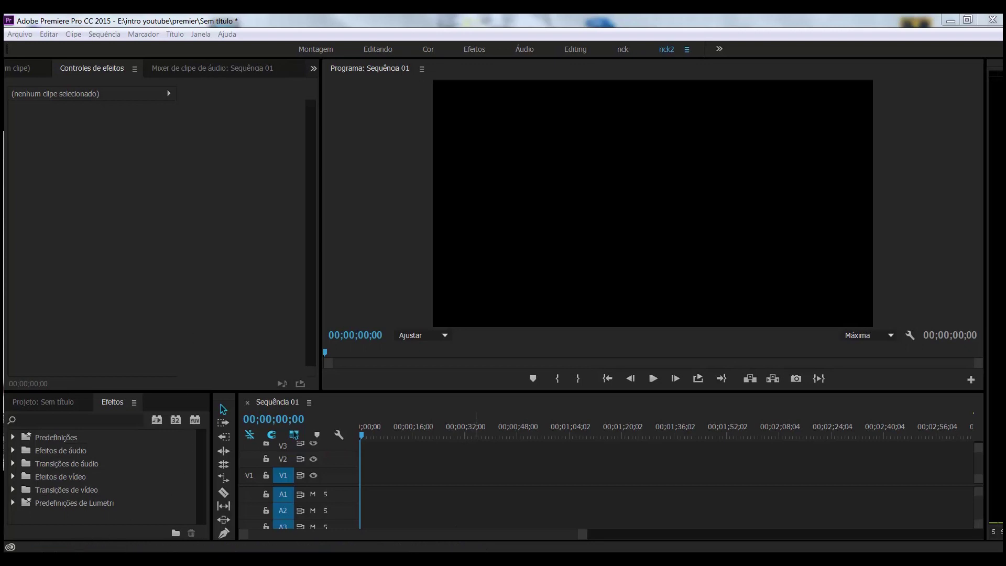
Step: Switch from Premiere Pro to the Windows Explorer window showing the videos curtos folder
{"action": "key", "text": "alt+Tab"}
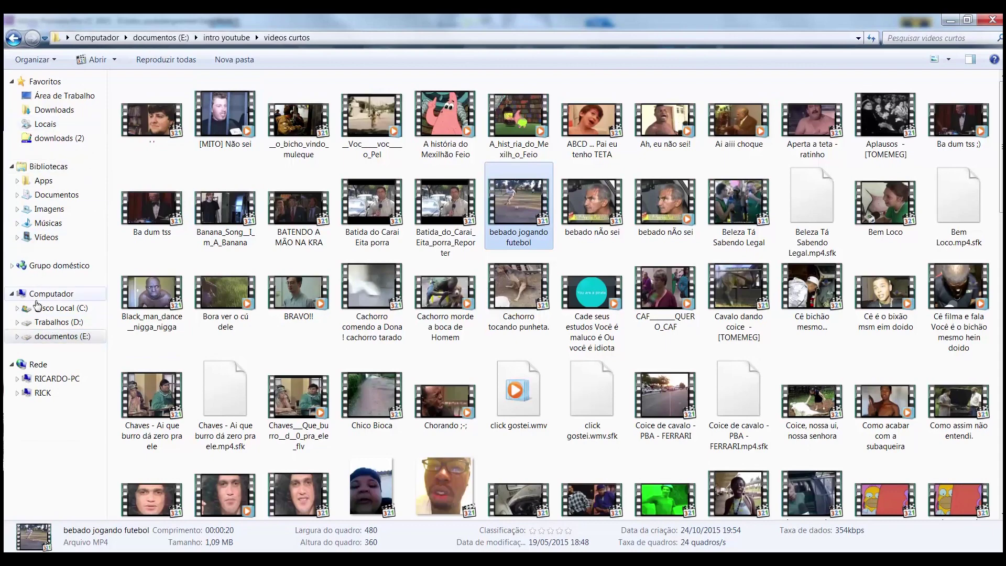
Step: Preview the blender fire and (12).mp4 clips in the flares total folder, then return to Premiere Pro
{"action": "left_click", "coordinate": [226, 37]}
{"action": "double_click", "coordinate": [152, 118]}
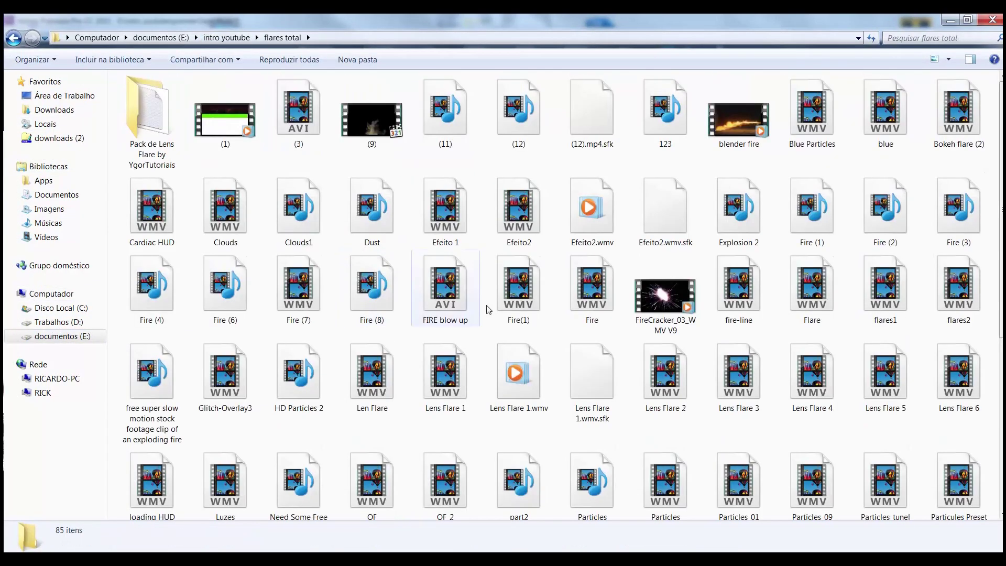
{"action": "double_click", "coordinate": [738, 123]}
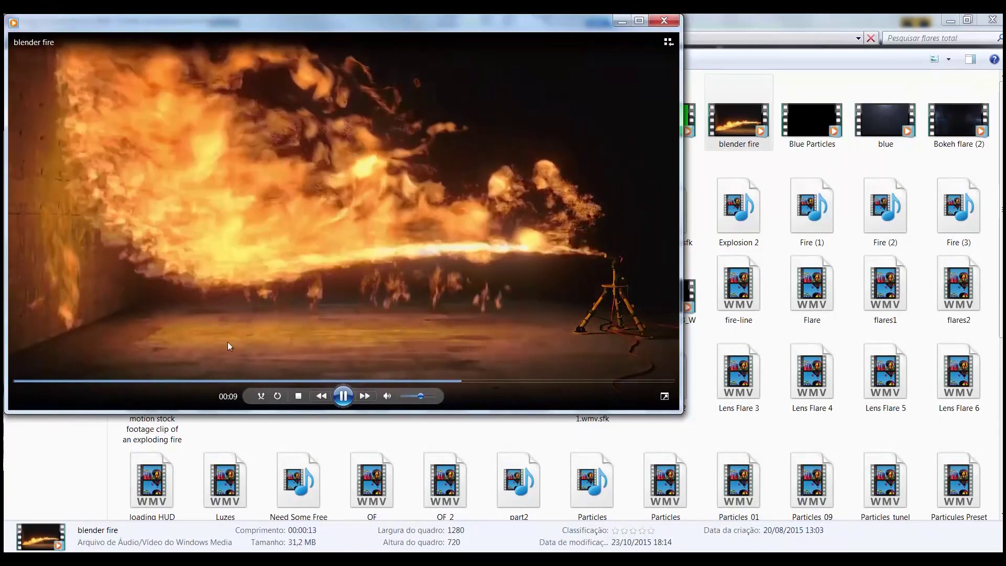
{"action": "left_click", "coordinate": [664, 20]}
{"action": "double_click", "coordinate": [519, 113]}
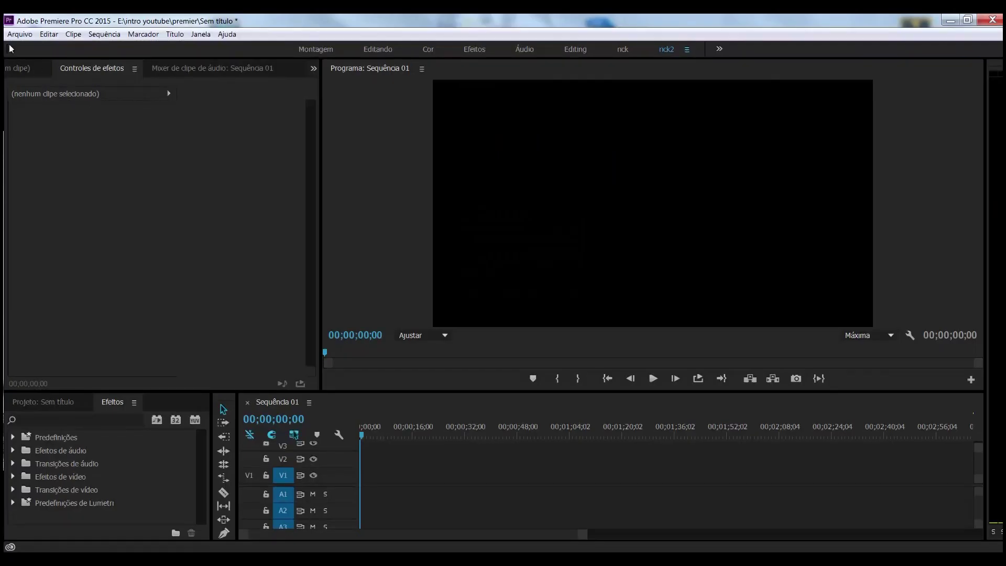
{"action": "left_click", "coordinate": [19, 34]}
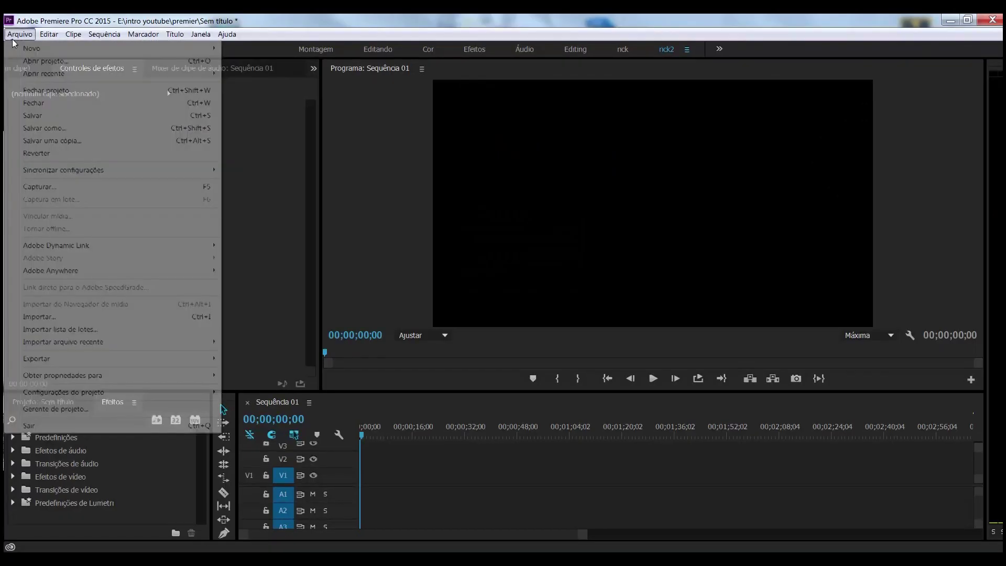
Step: Save the current project and create a new project Sem título in E:\intro youtube\premier, overwriting the old file
{"action": "mouse_move", "coordinate": [31, 52]}
{"action": "left_click", "coordinate": [269, 46]}
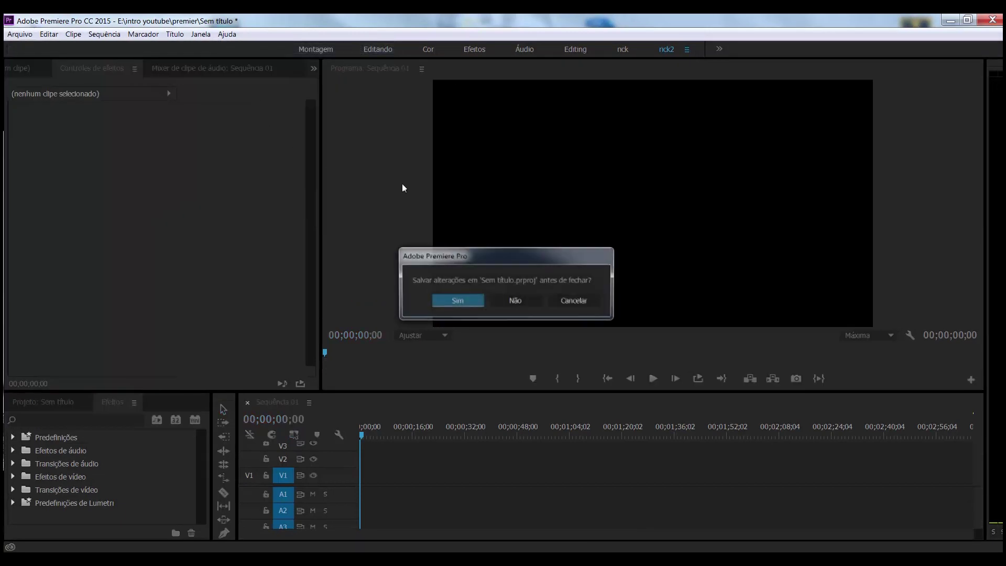
{"action": "left_click", "coordinate": [455, 301]}
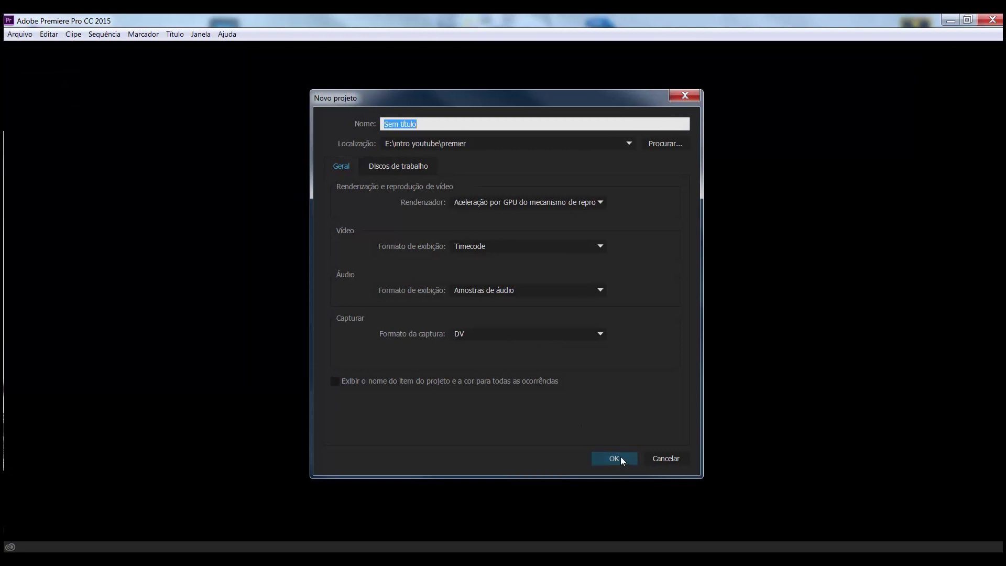
{"action": "left_click", "coordinate": [620, 458]}
{"action": "left_click", "coordinate": [545, 304]}
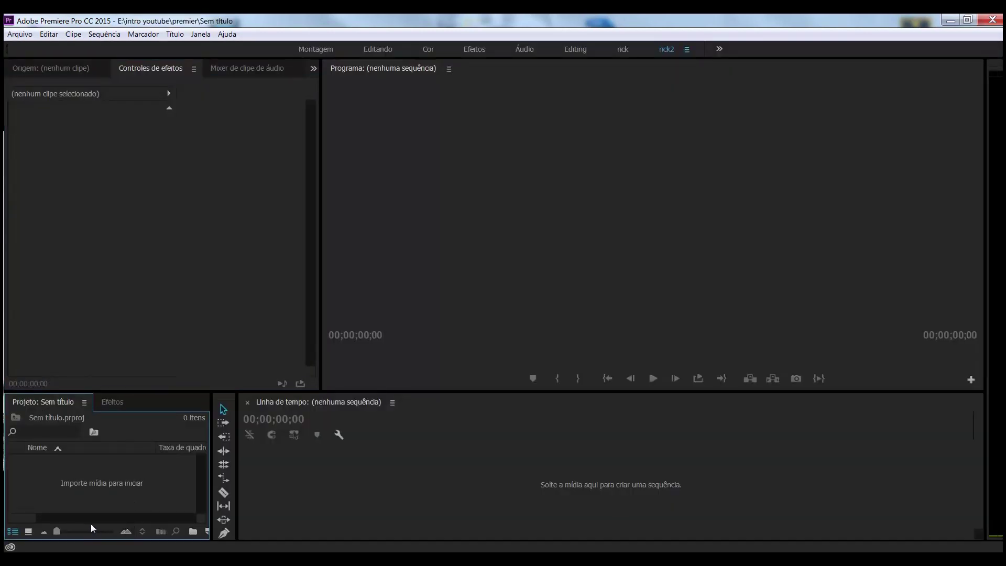
Step: Create Sequência 01 from the AVCHD 1080i30 (60i) sequence preset
{"action": "left_click_drag", "start_coordinate": [210, 518], "coordinate": [237, 517]}
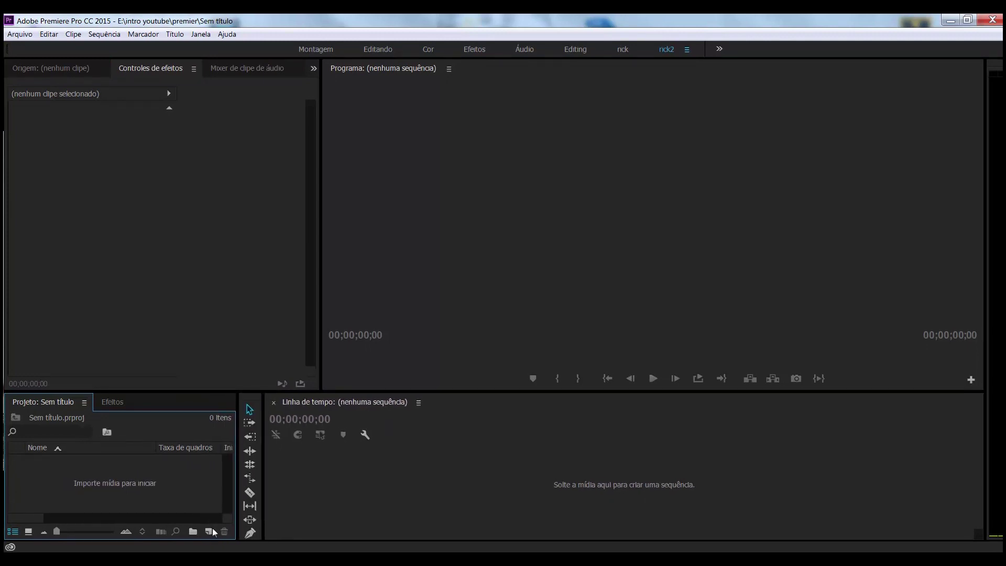
{"action": "left_click", "coordinate": [209, 531]}
{"action": "left_click", "coordinate": [248, 391]}
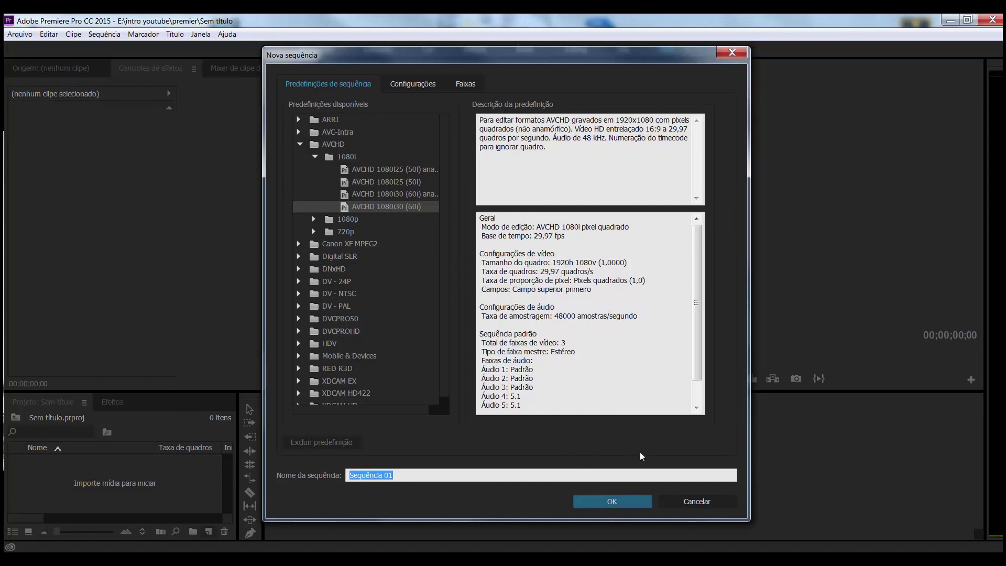
{"action": "left_click", "coordinate": [612, 502]}
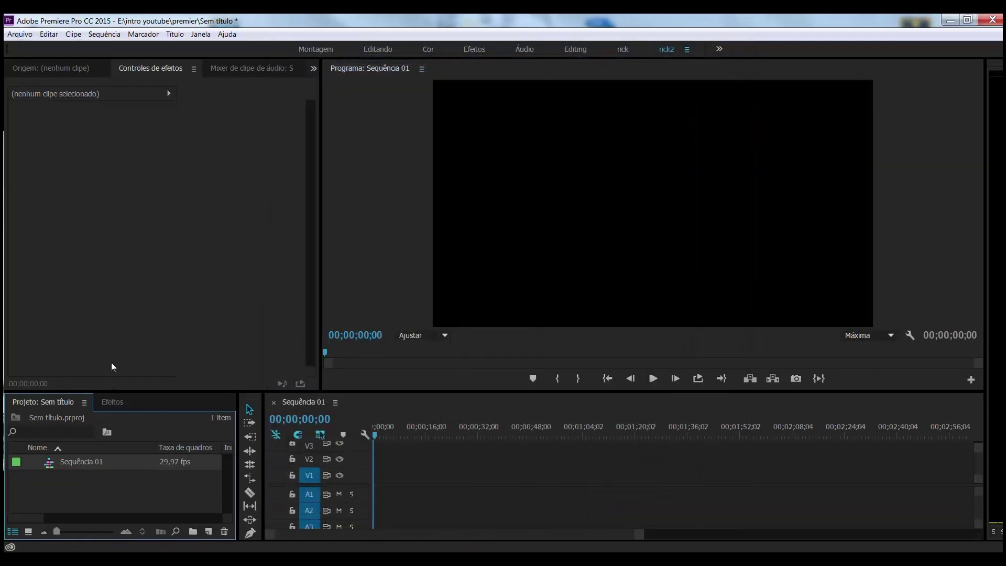
Step: Import bebado jogando futebol.mp4 into the project
{"action": "double_click", "coordinate": [70, 497]}
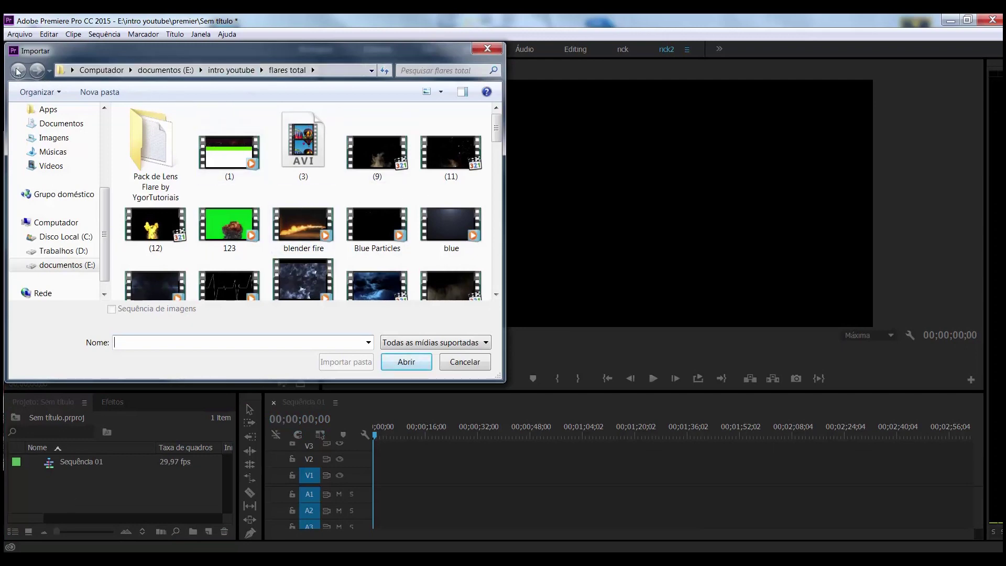
{"action": "left_click_drag", "start_coordinate": [497, 377], "coordinate": [598, 521]}
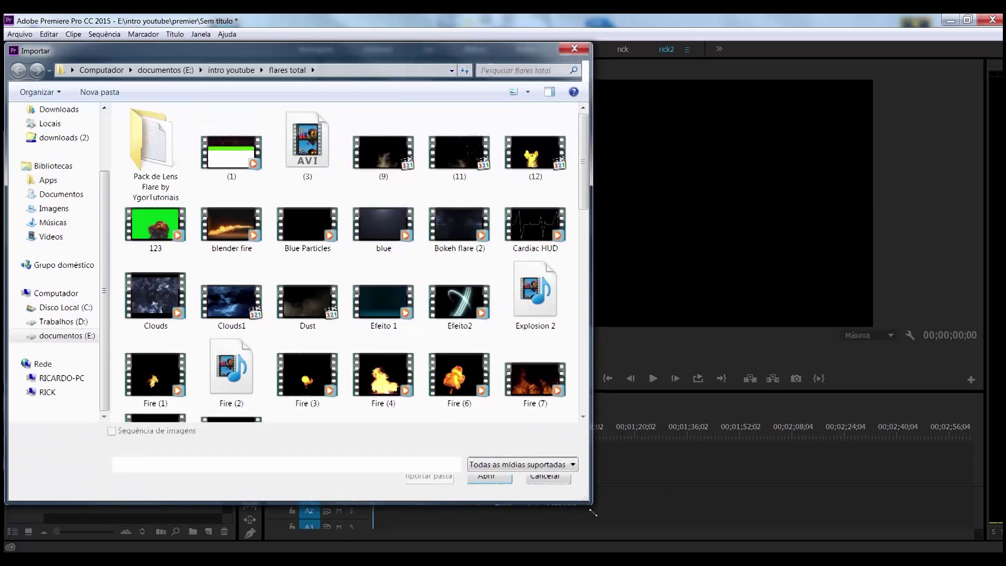
{"action": "left_click", "coordinate": [540, 274]}
{"action": "left_click", "coordinate": [503, 504]}
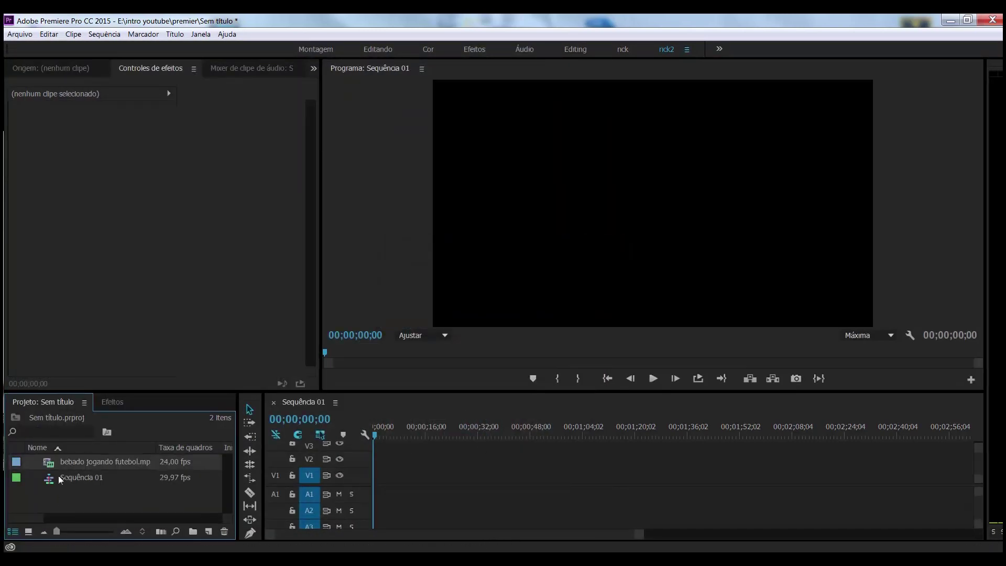
Step: Place the football clip at the start of Sequência 01, keep sequence settings, and scale it to frame size
{"action": "left_click_drag", "start_coordinate": [46, 463], "coordinate": [373, 488]}
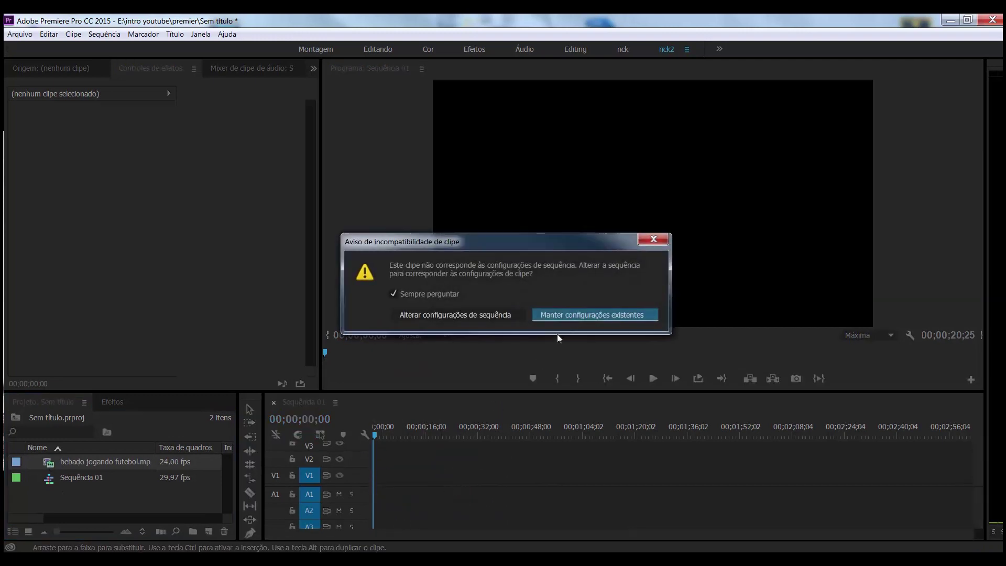
{"action": "left_click", "coordinate": [592, 313]}
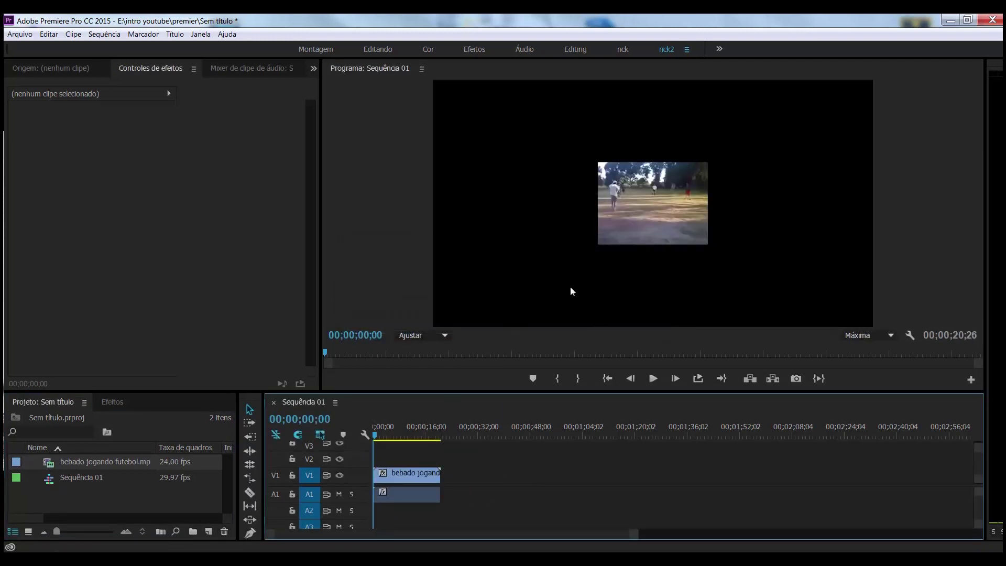
{"action": "right_click", "coordinate": [412, 498]}
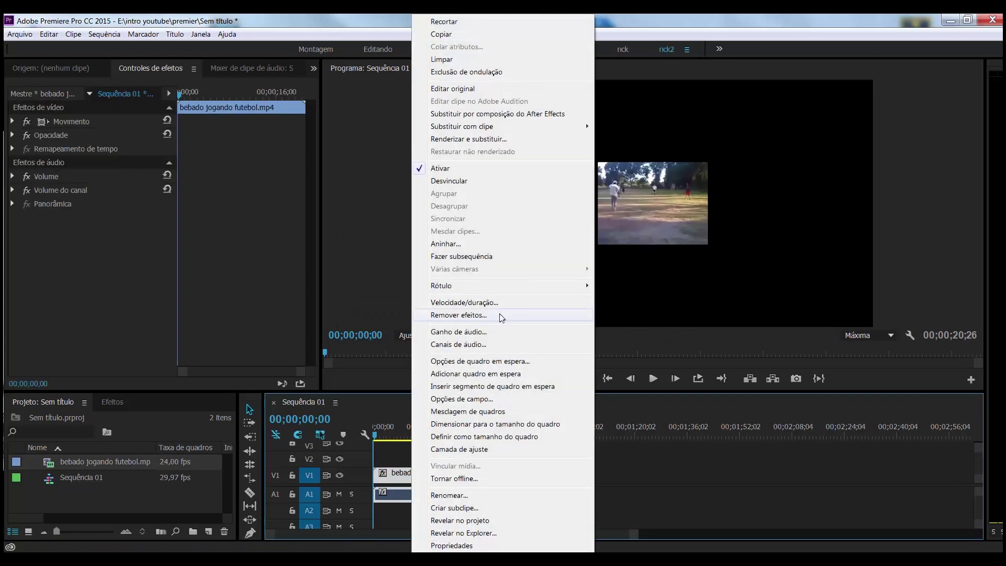
{"action": "left_click", "coordinate": [490, 424]}
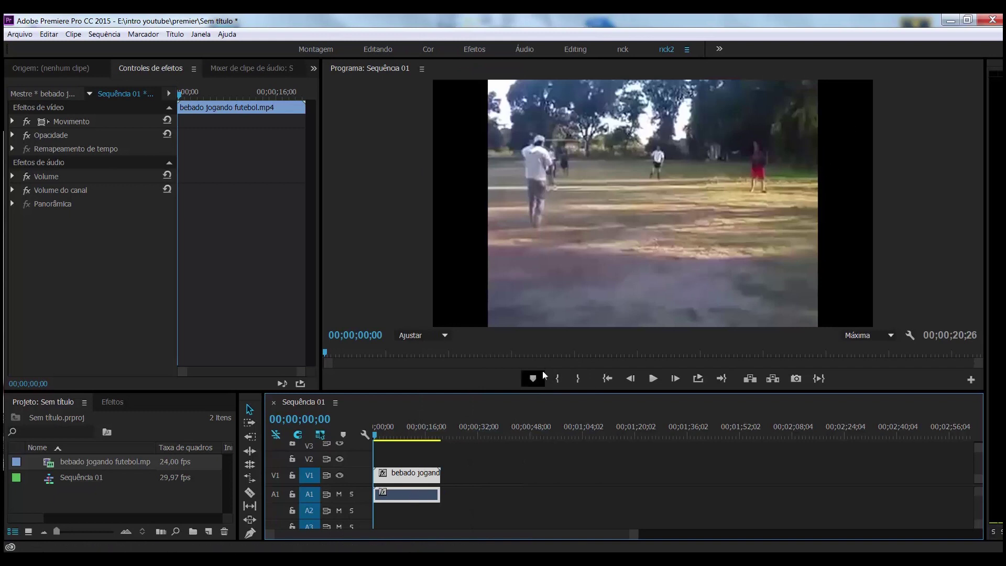
Step: Import FireCracker_03_WMV V9.wmv into the project
{"action": "double_click", "coordinate": [70, 498]}
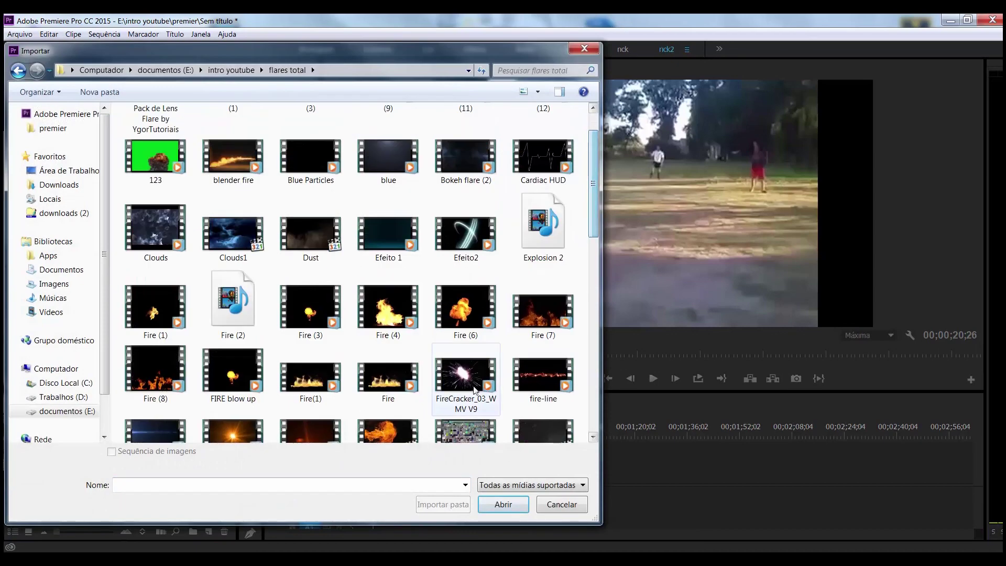
{"action": "left_click", "coordinate": [483, 400]}
{"action": "left_click", "coordinate": [495, 511]}
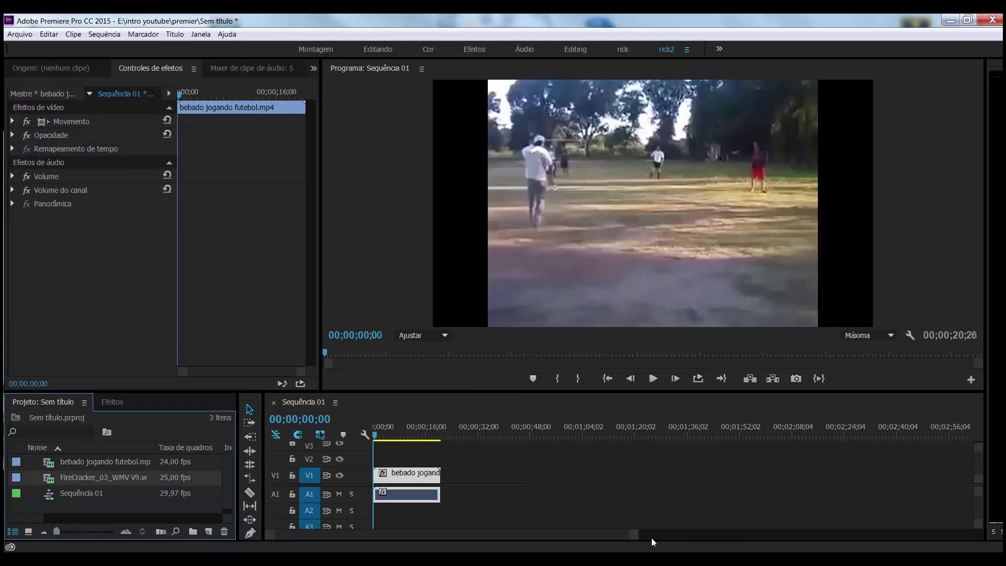
Step: Place the FireCracker clip on V2 at the kick, around 00;00;08;17
{"action": "left_click_drag", "start_coordinate": [635, 535], "coordinate": [439, 535]}
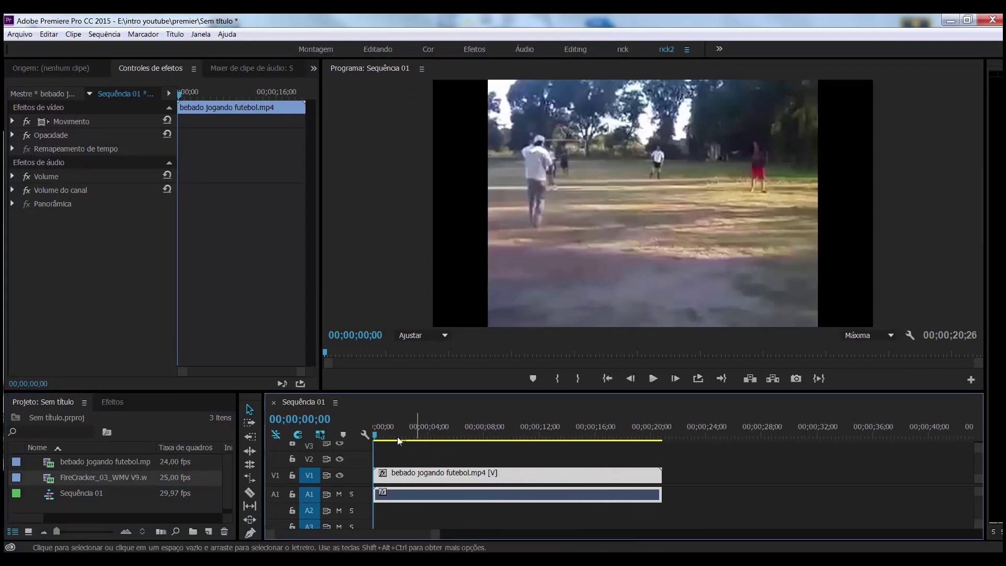
{"action": "left_click_drag", "start_coordinate": [377, 437], "coordinate": [495, 454]}
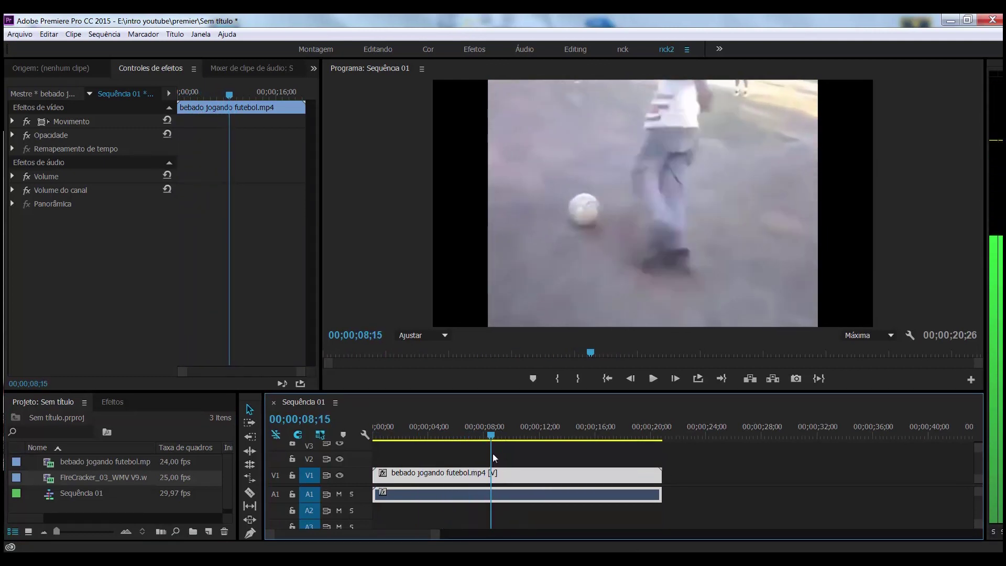
{"action": "left_click_drag", "start_coordinate": [495, 454], "coordinate": [493, 456]}
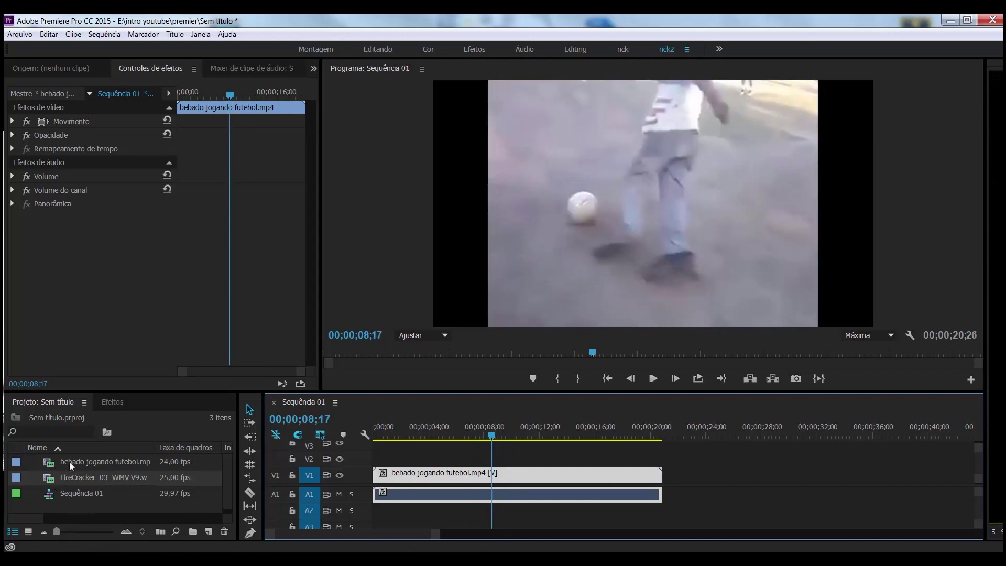
{"action": "left_click_drag", "start_coordinate": [52, 483], "coordinate": [495, 474]}
{"action": "left_click", "coordinate": [498, 440]}
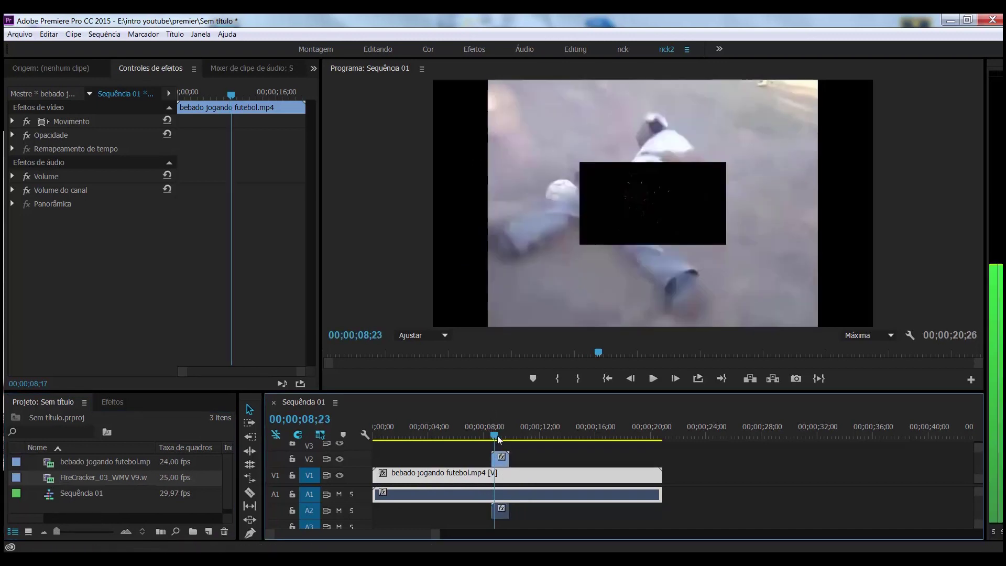
{"action": "left_click_drag", "start_coordinate": [498, 440], "coordinate": [492, 439]}
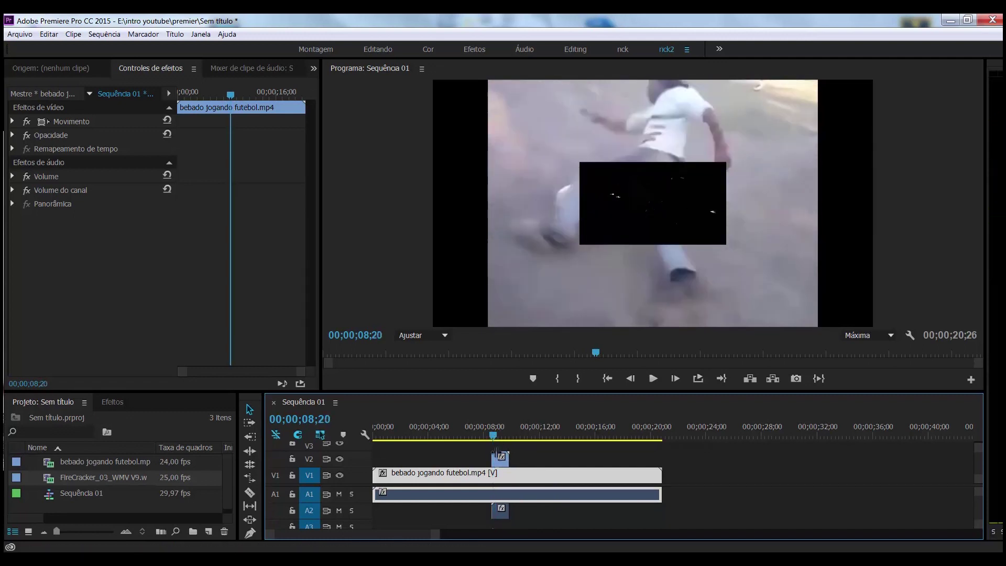
{"action": "left_click", "coordinate": [498, 462]}
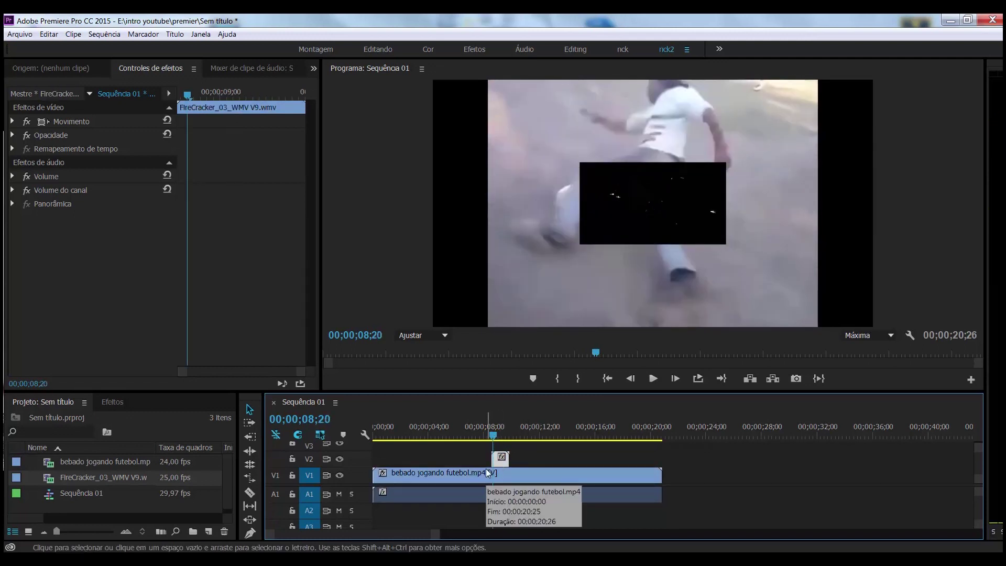
Step: Locate the Luma Key effect under Efeitos de vídeo > Chaveamento
{"action": "key", "text": "space"}
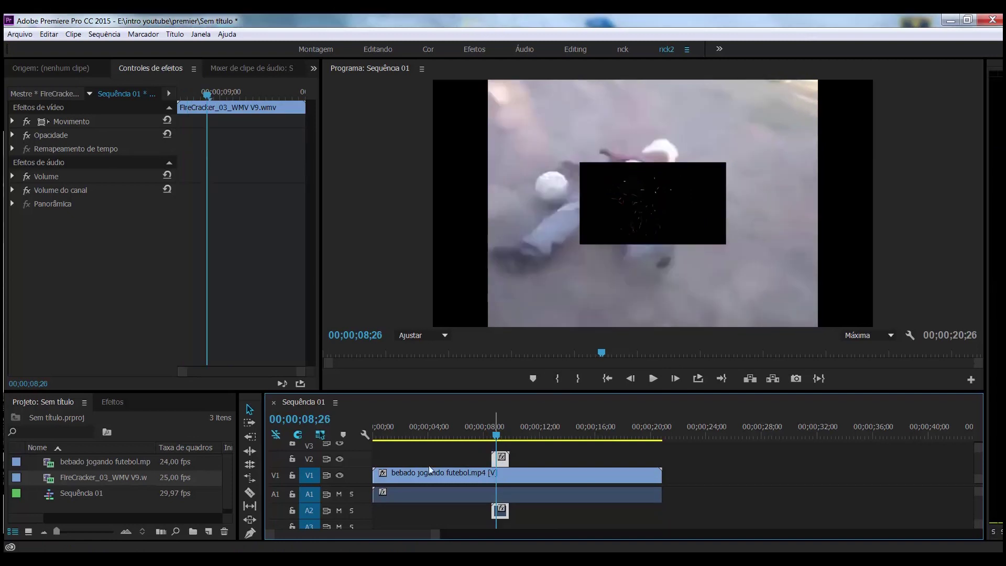
{"action": "left_click", "coordinate": [109, 404]}
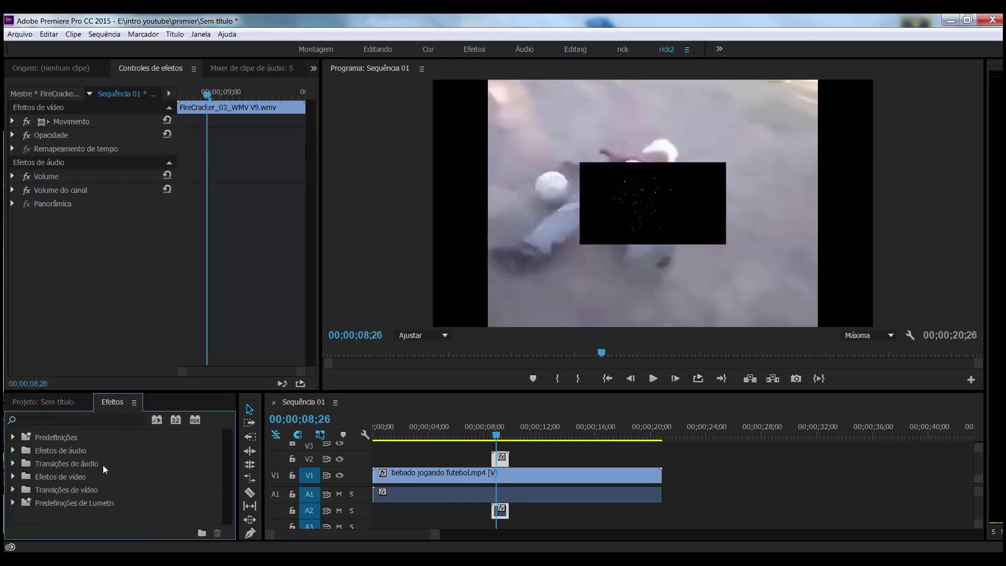
{"action": "left_click", "coordinate": [14, 477]}
{"action": "scroll", "coordinate": [38, 460], "scroll_direction": "down", "scroll_amount": 3}
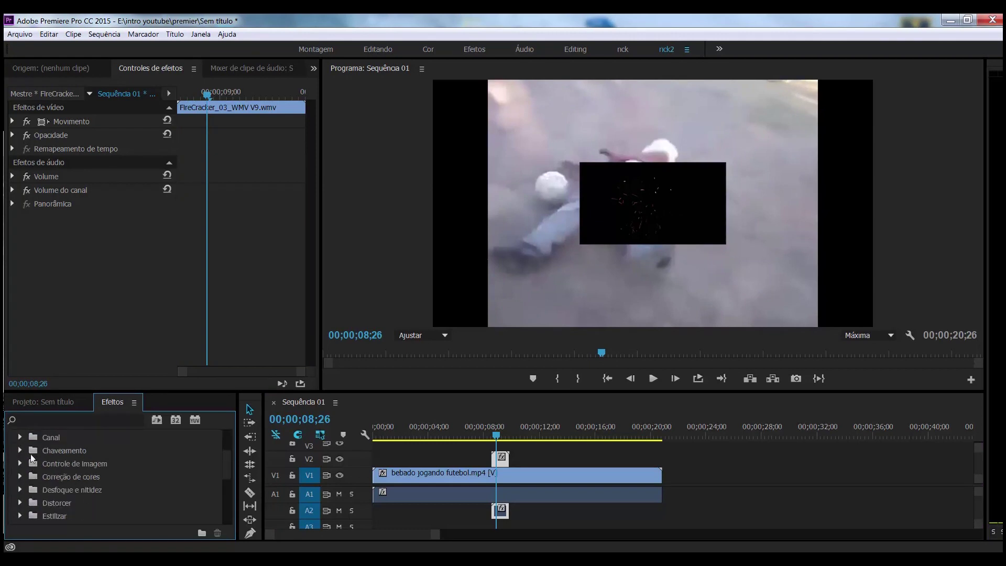
{"action": "left_click", "coordinate": [20, 450]}
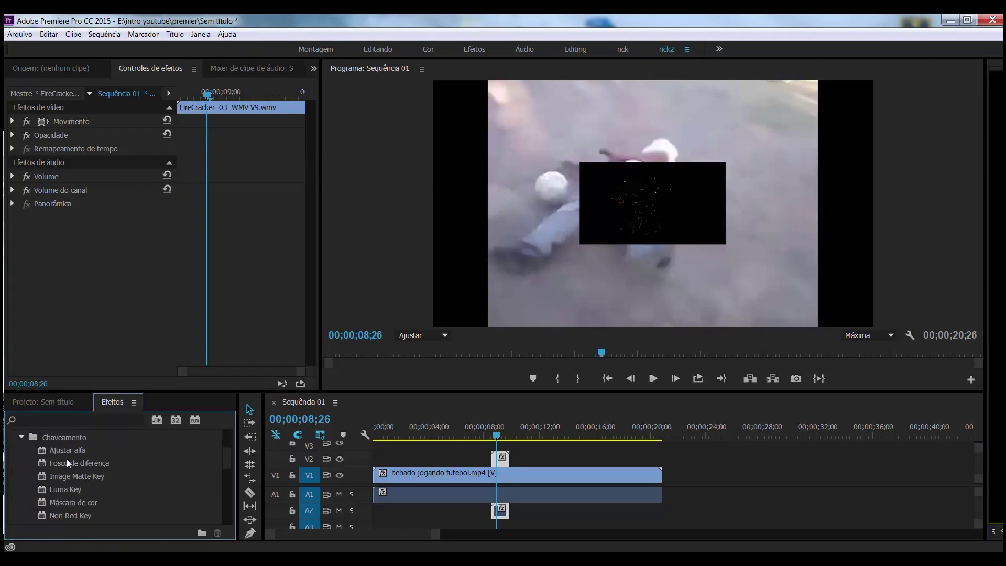
{"action": "scroll", "coordinate": [64, 494], "scroll_direction": "down", "scroll_amount": 2}
{"action": "scroll", "coordinate": [60, 495], "scroll_direction": "down", "scroll_amount": 3}
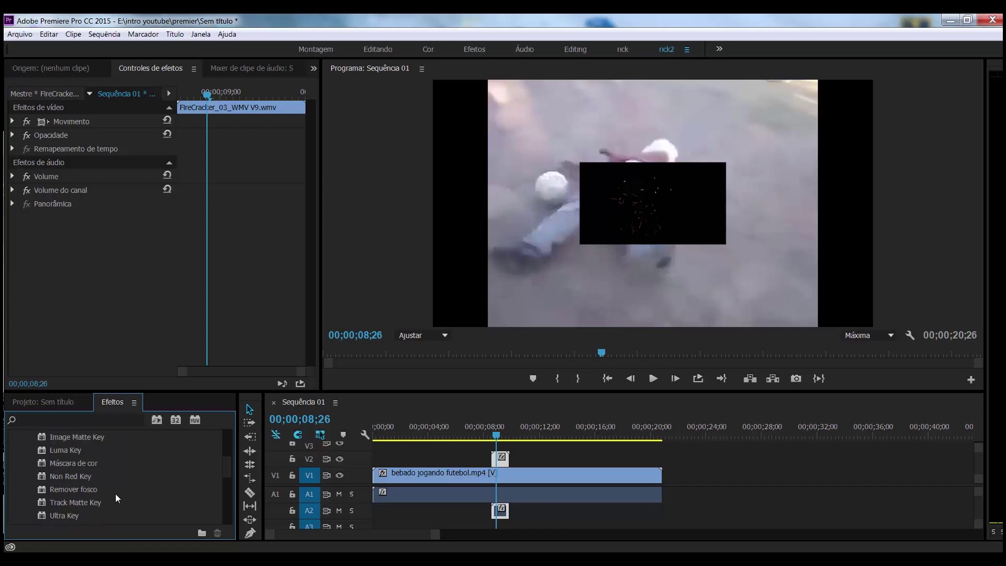
{"action": "scroll", "coordinate": [115, 490], "scroll_direction": "up", "scroll_amount": 1}
{"action": "scroll", "coordinate": [68, 487], "scroll_direction": "up", "scroll_amount": 1}
{"action": "left_click", "coordinate": [63, 452]}
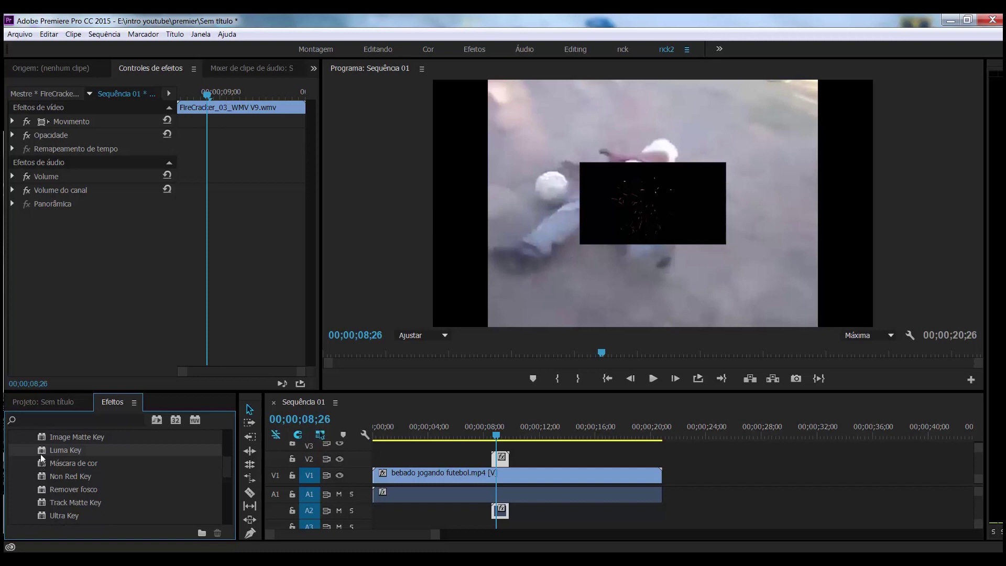
Step: Apply Luma Key to the FireCracker clip on V2 and go to the burst frame
{"action": "left_click_drag", "start_coordinate": [322, 489], "coordinate": [502, 457]}
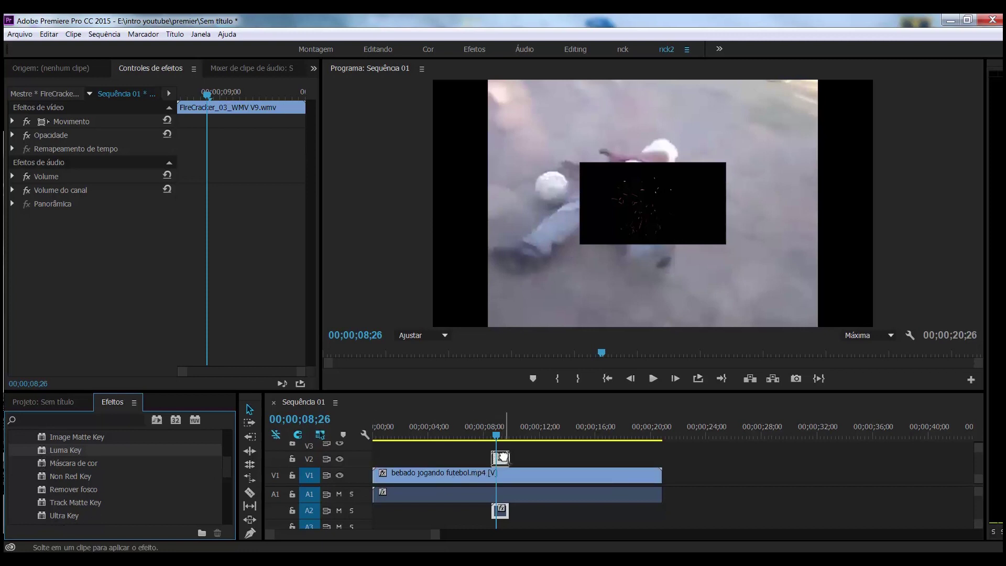
{"action": "left_click_drag", "start_coordinate": [503, 457], "coordinate": [496, 441]}
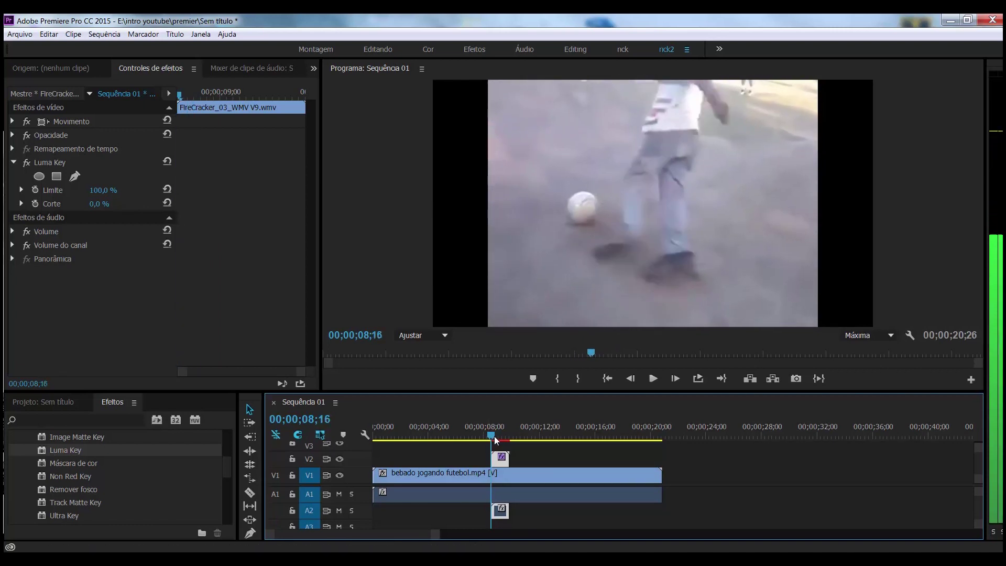
{"action": "left_click_drag", "start_coordinate": [438, 535], "coordinate": [399, 540]}
{"action": "left_click_drag", "start_coordinate": [674, 440], "coordinate": [680, 440]}
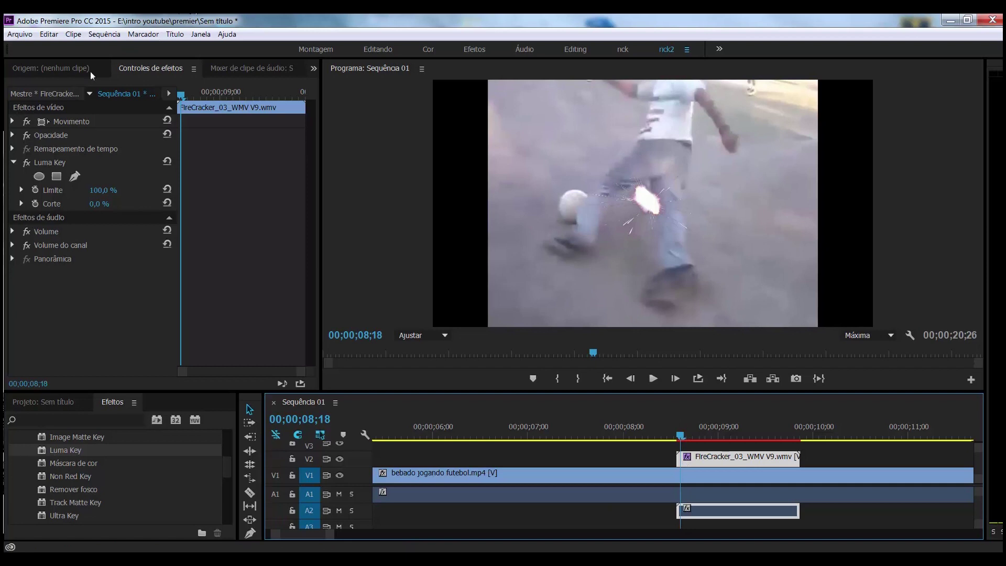
Step: Using Movimento, move the firecracker burst onto the ball and enlarge it
{"action": "left_click", "coordinate": [157, 67]}
{"action": "left_click", "coordinate": [70, 122]}
{"action": "left_click_drag", "start_coordinate": [670, 218], "coordinate": [656, 283]}
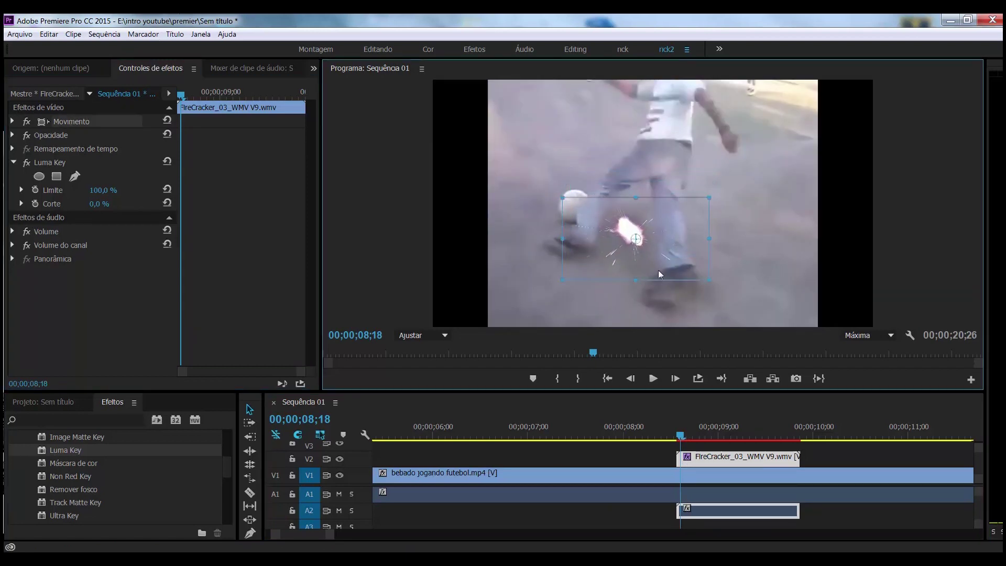
{"action": "left_click_drag", "start_coordinate": [712, 228], "coordinate": [787, 185]}
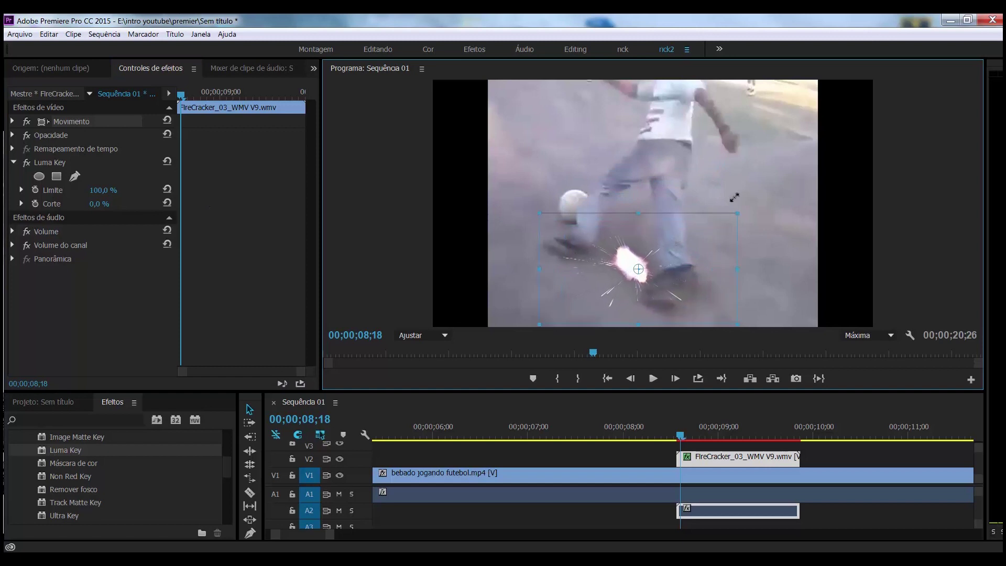
{"action": "left_click_drag", "start_coordinate": [697, 250], "coordinate": [700, 225]}
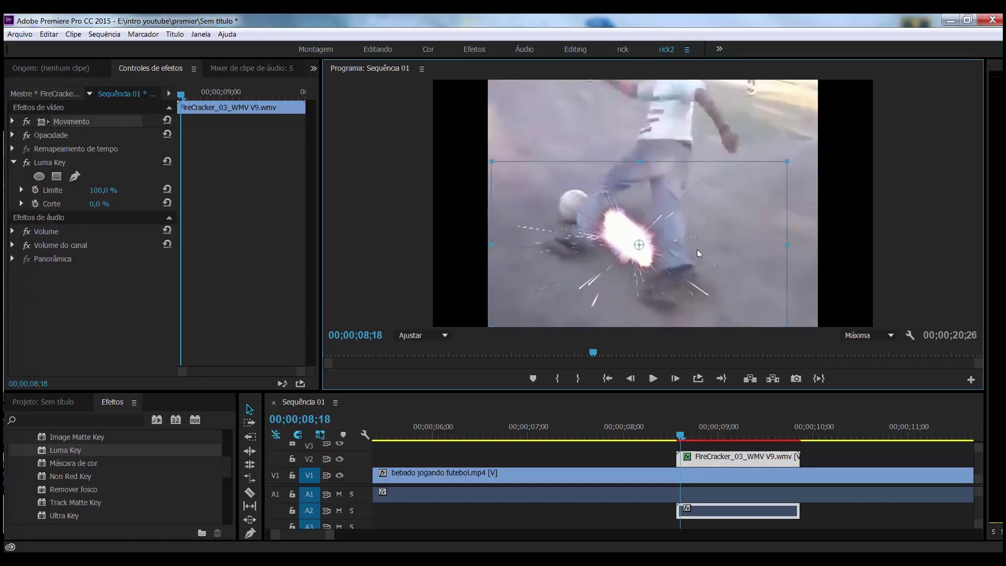
Step: Replay the kick from about 08;07 several times to check the burst
{"action": "left_click", "coordinate": [667, 426]}
{"action": "left_click", "coordinate": [637, 419]}
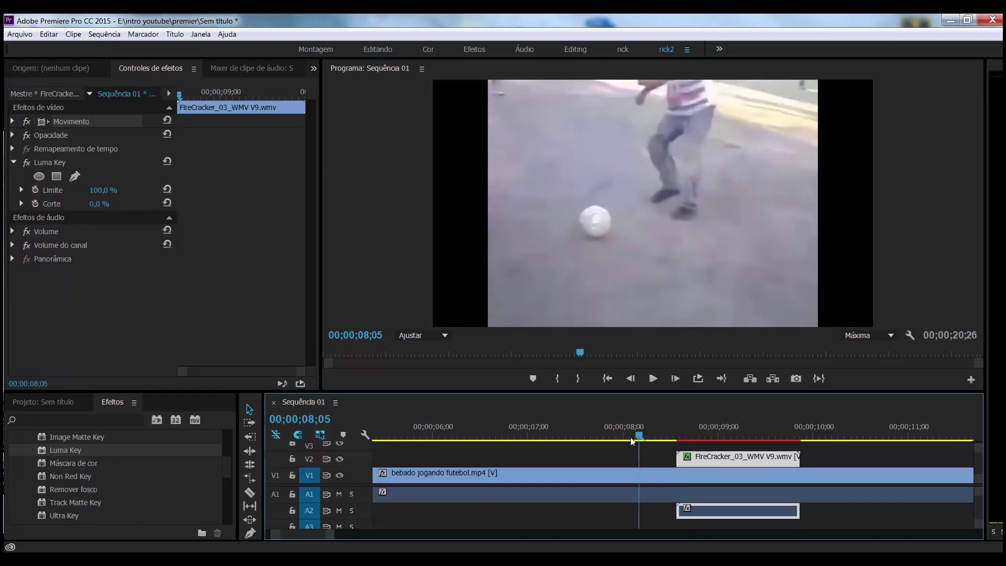
{"action": "key", "text": "space"}
{"action": "left_click", "coordinate": [650, 415]}
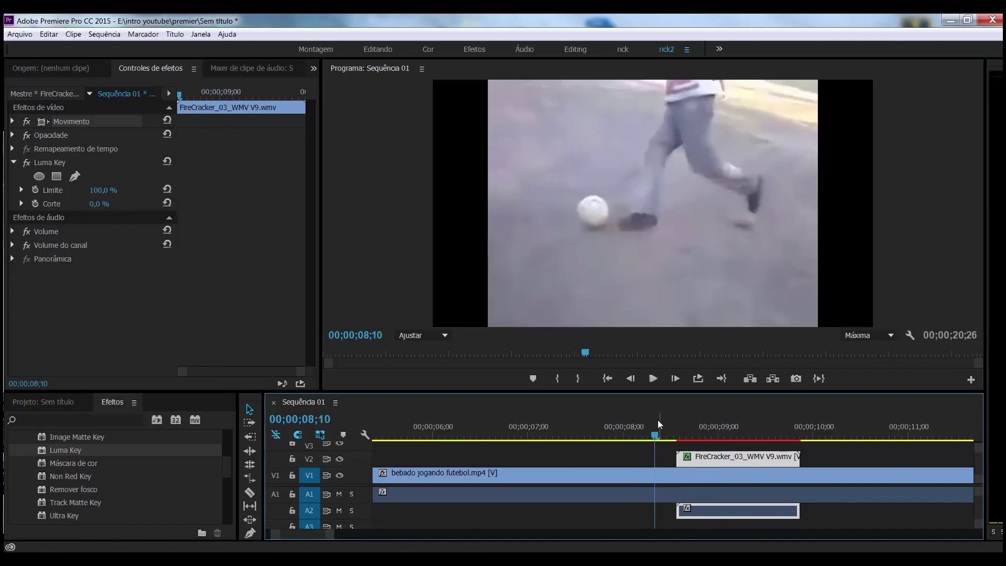
{"action": "left_click", "coordinate": [646, 420]}
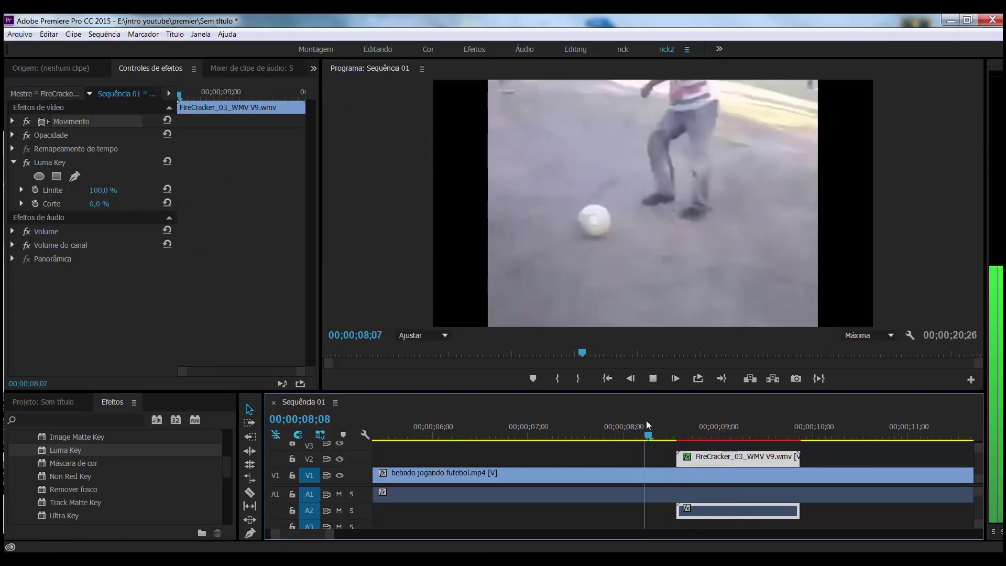
{"action": "left_click", "coordinate": [646, 421]}
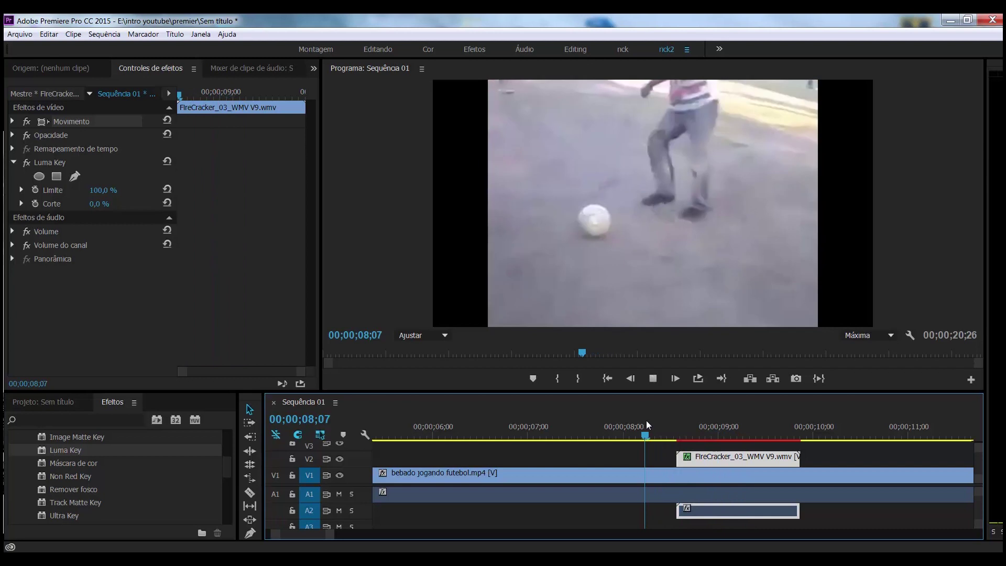
{"action": "left_click", "coordinate": [646, 420]}
{"action": "key", "text": "shift+1"}
Step: Import RevisedFireRing.wmv into the project
{"action": "double_click", "coordinate": [60, 511]}
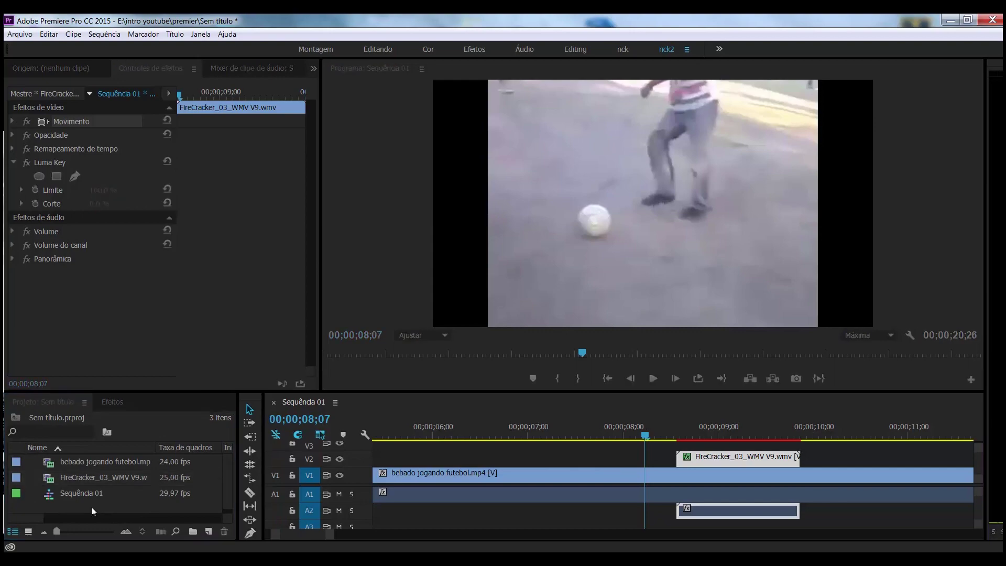
{"action": "left_click_drag", "start_coordinate": [596, 188], "coordinate": [600, 290]}
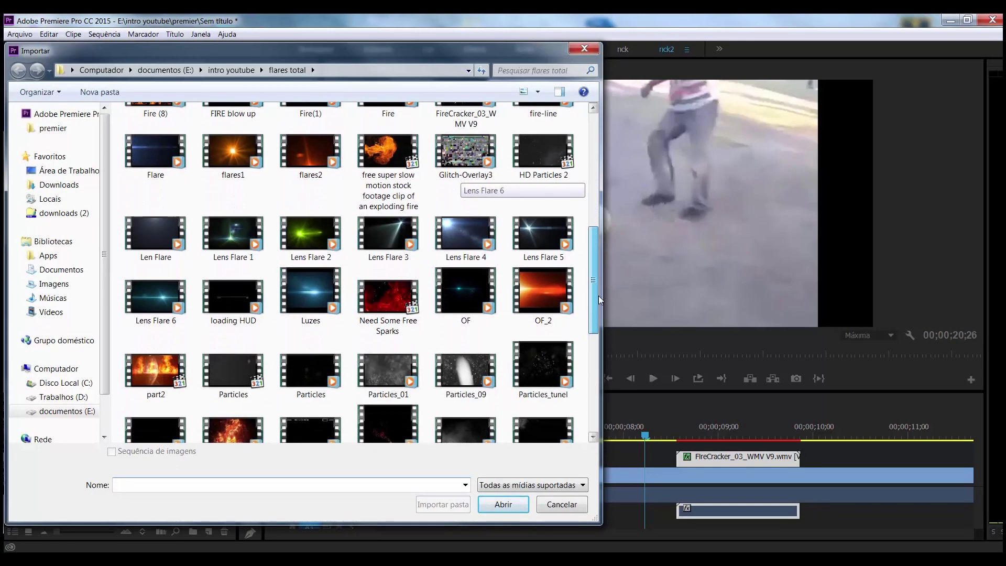
{"action": "left_click_drag", "start_coordinate": [599, 296], "coordinate": [599, 370]}
{"action": "double_click", "coordinate": [228, 231]}
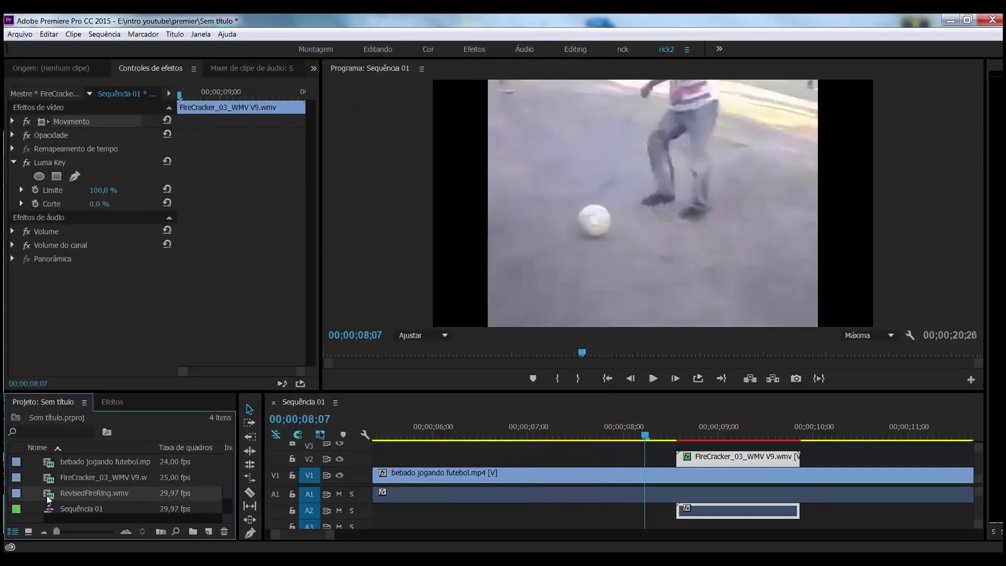
Step: Place the RevisedFireRing clip on V2 at about 00;00;10;00
{"action": "mouse_move", "coordinate": [328, 496]}
{"action": "left_mouse_down"}
{"action": "mouse_move", "coordinate": [839, 449]}
{"action": "mouse_move", "coordinate": [843, 458]}
{"action": "left_mouse_up"}
{"action": "mouse_move", "coordinate": [861, 437]}
{"action": "left_mouse_down"}
{"action": "mouse_move", "coordinate": [830, 442]}
{"action": "mouse_move", "coordinate": [857, 442]}
{"action": "left_mouse_up"}
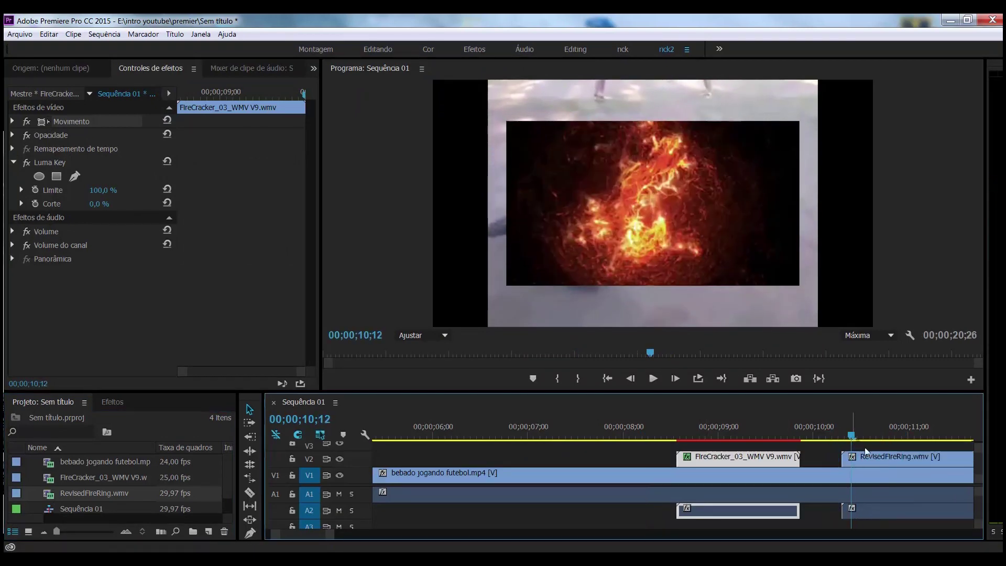
{"action": "left_click", "coordinate": [886, 459]}
Step: Scale RevisedFireRing up with the Movimento handles to fill the frame, then show the video effects list
{"action": "left_click", "coordinate": [59, 122]}
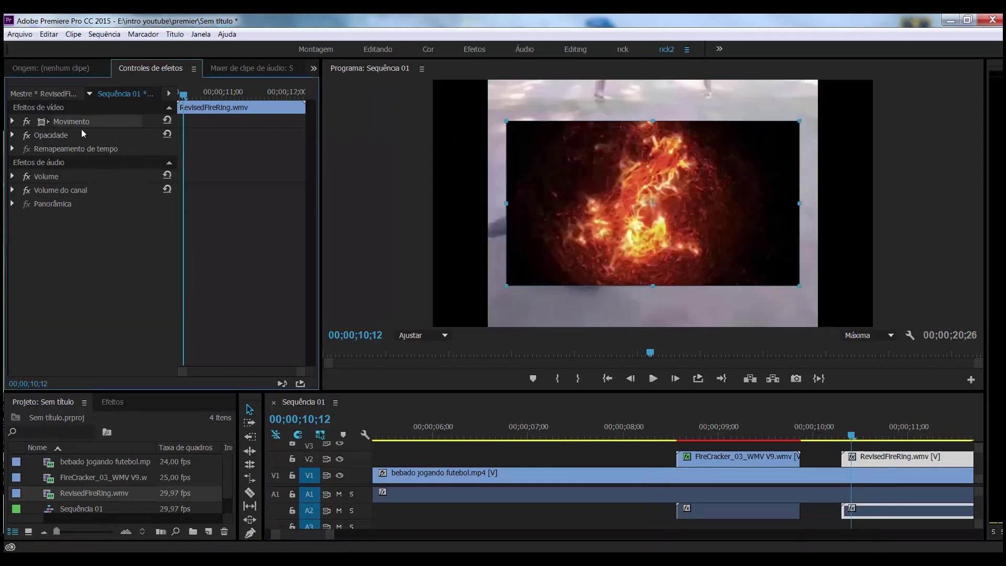
{"action": "left_click_drag", "start_coordinate": [801, 120], "coordinate": [850, 77]}
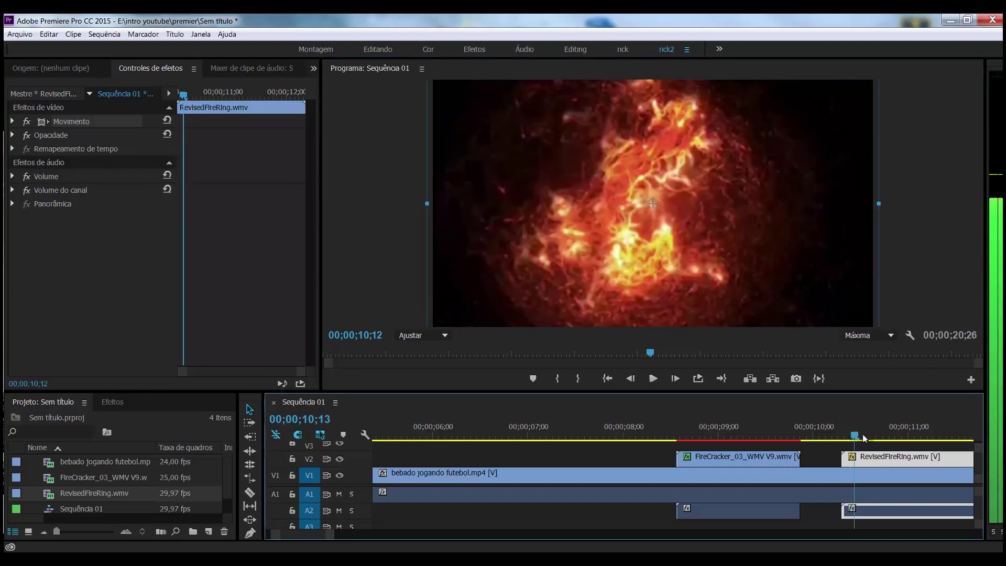
{"action": "left_click_drag", "start_coordinate": [889, 437], "coordinate": [885, 439]}
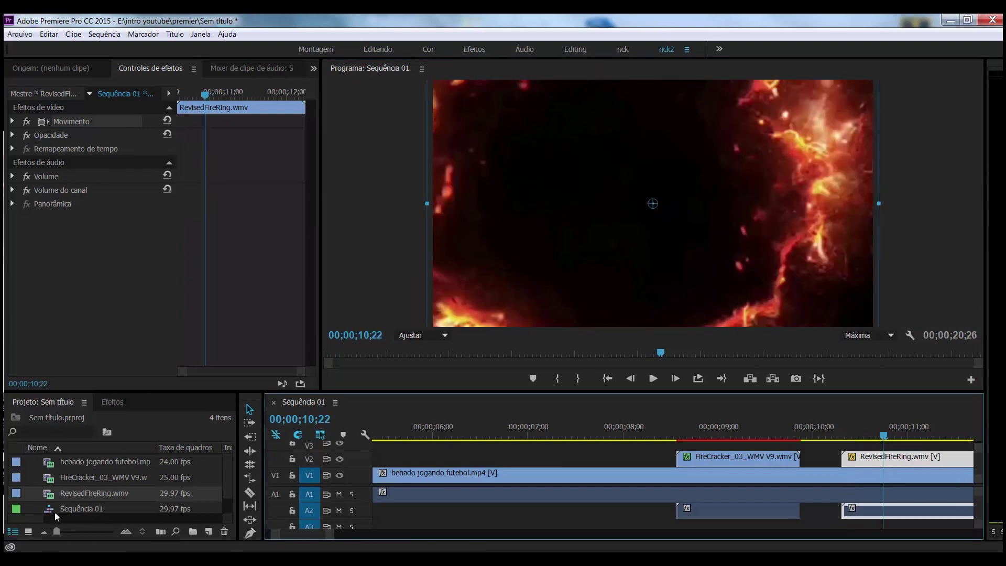
{"action": "left_click", "coordinate": [112, 403]}
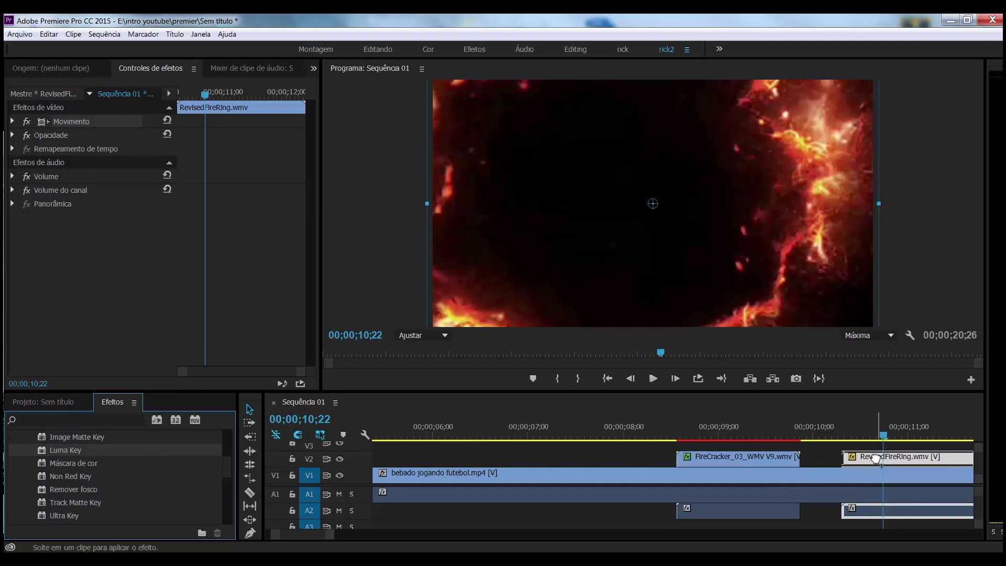
Step: Apply Luma Key to RevisedFireRing.wmv and play from just before the fire ring
{"action": "left_click_drag", "start_coordinate": [876, 458], "coordinate": [876, 458]}
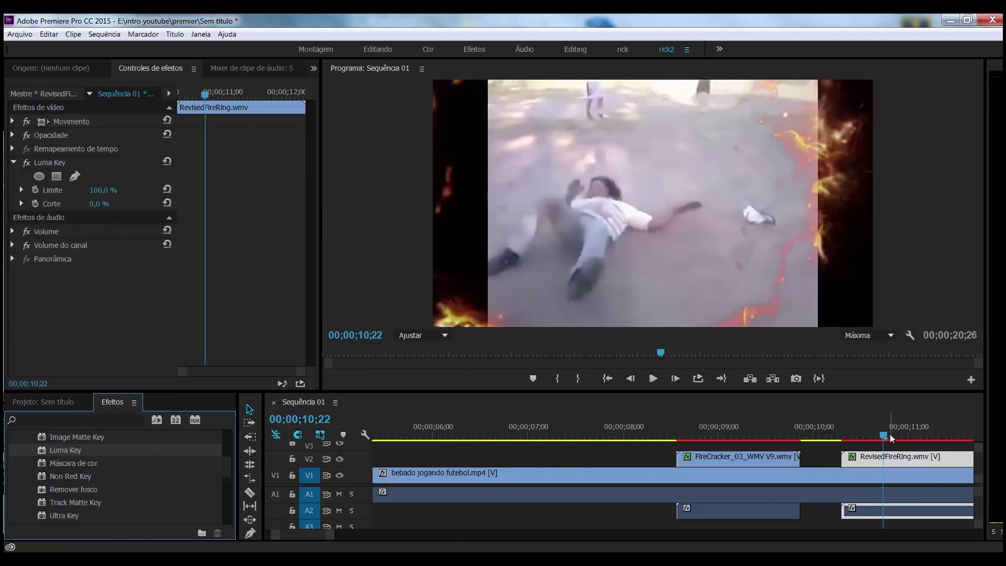
{"action": "left_click_drag", "start_coordinate": [881, 440], "coordinate": [825, 438]}
{"action": "key", "text": "space"}
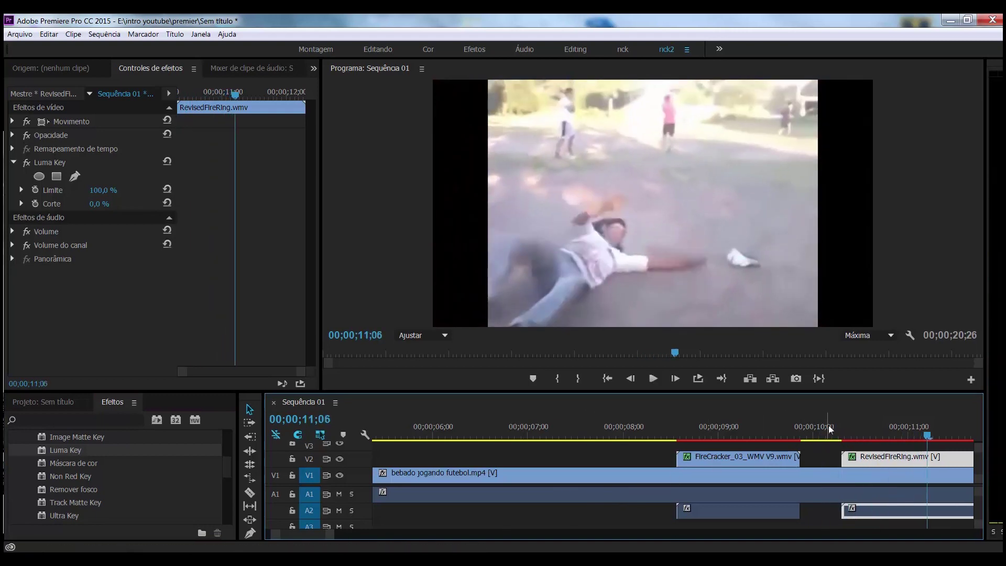
Step: Replay the sequence from before the fire ring, the fall and the kick to check the keyed flames
{"action": "left_click", "coordinate": [830, 430]}
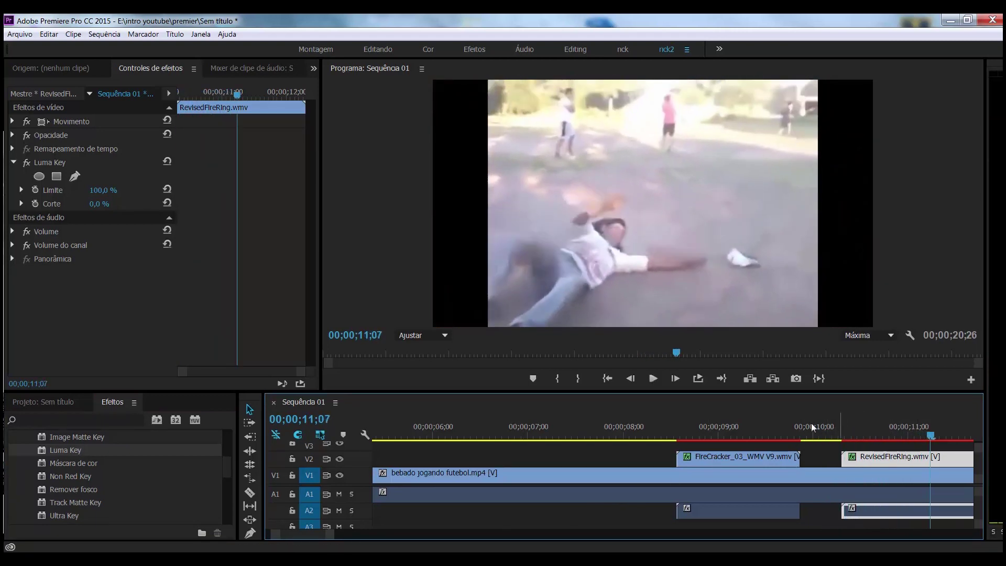
{"action": "left_click", "coordinate": [825, 429]}
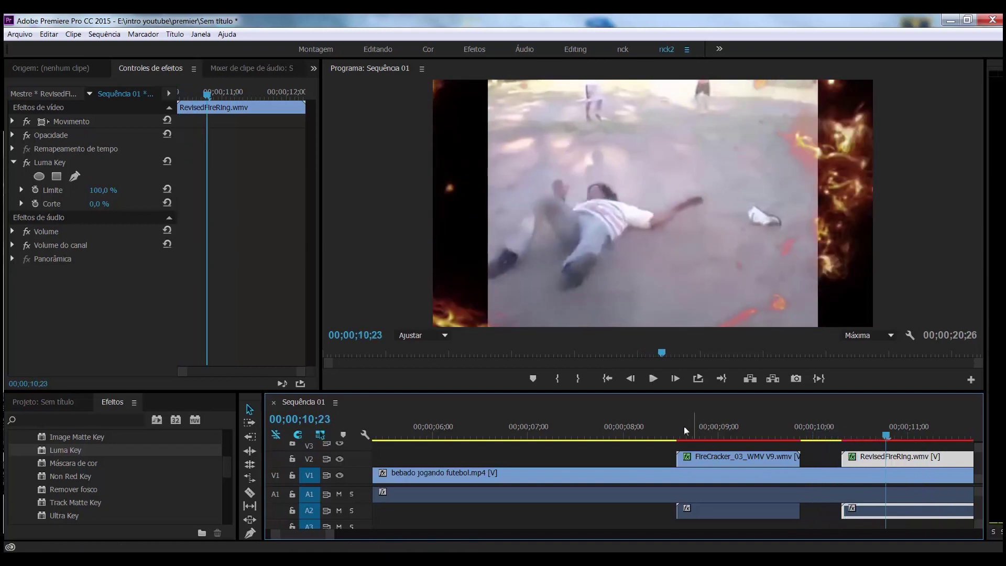
{"action": "left_click", "coordinate": [691, 433]}
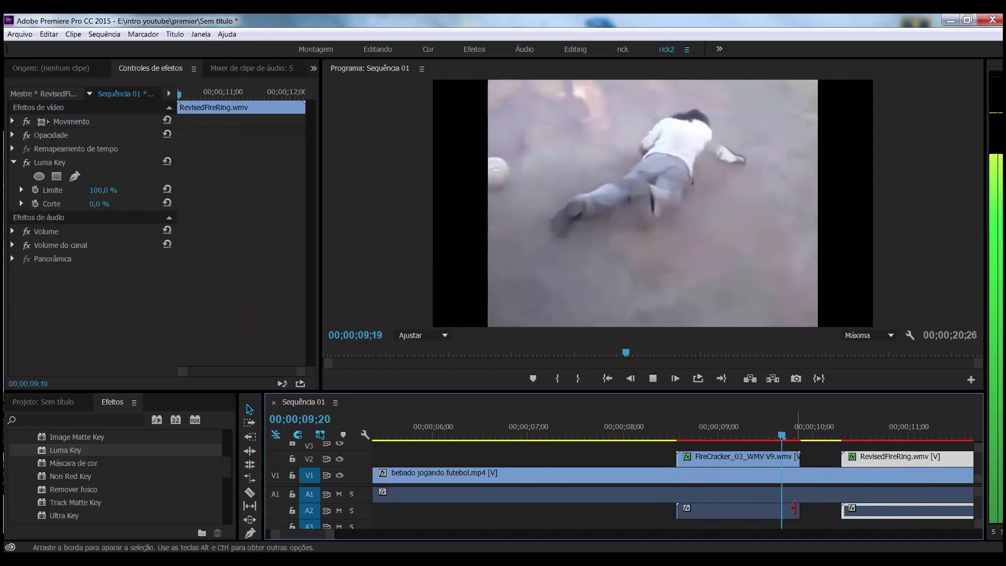
{"action": "left_click", "coordinate": [602, 430]}
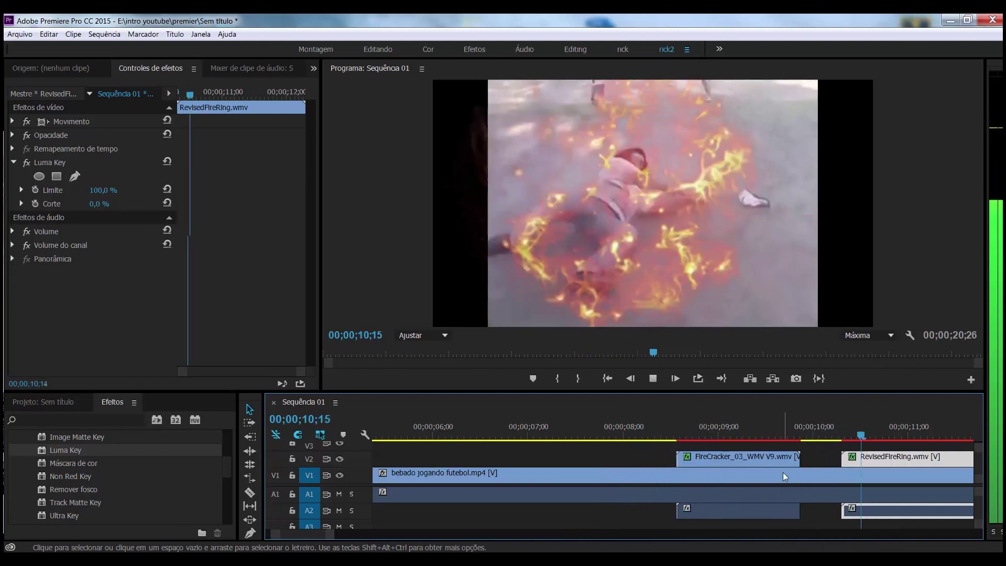
{"action": "key", "text": "space"}
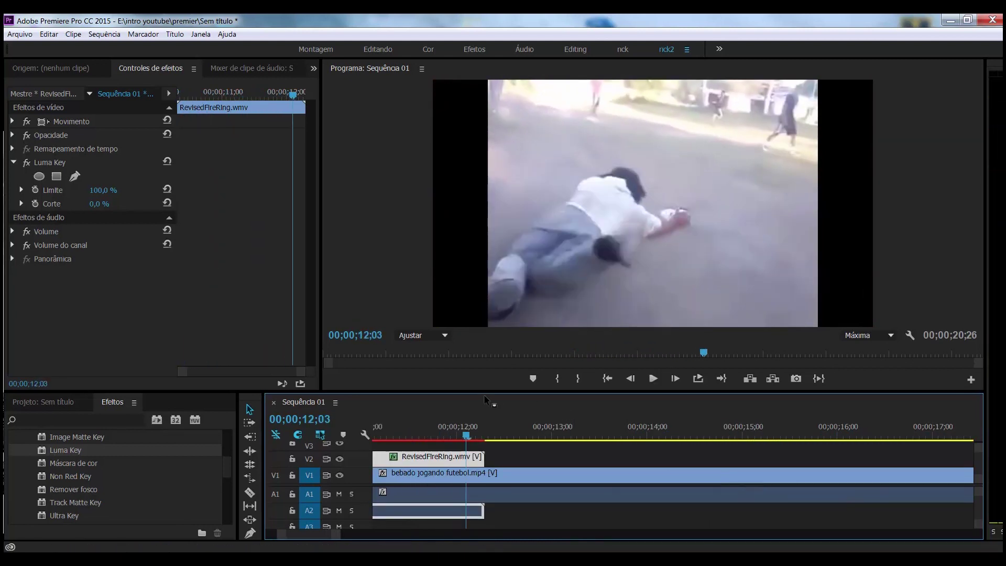
{"action": "left_click", "coordinate": [425, 424]}
{"action": "left_click", "coordinate": [394, 425]}
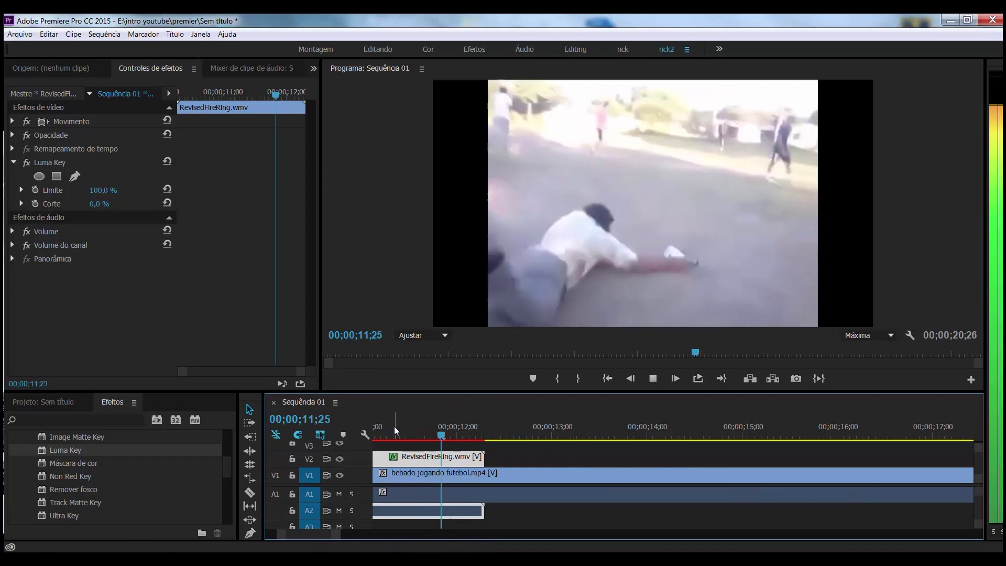
{"action": "scroll", "coordinate": [523, 435], "scroll_direction": "up", "scroll_amount": 5}
{"action": "left_click", "coordinate": [655, 419]}
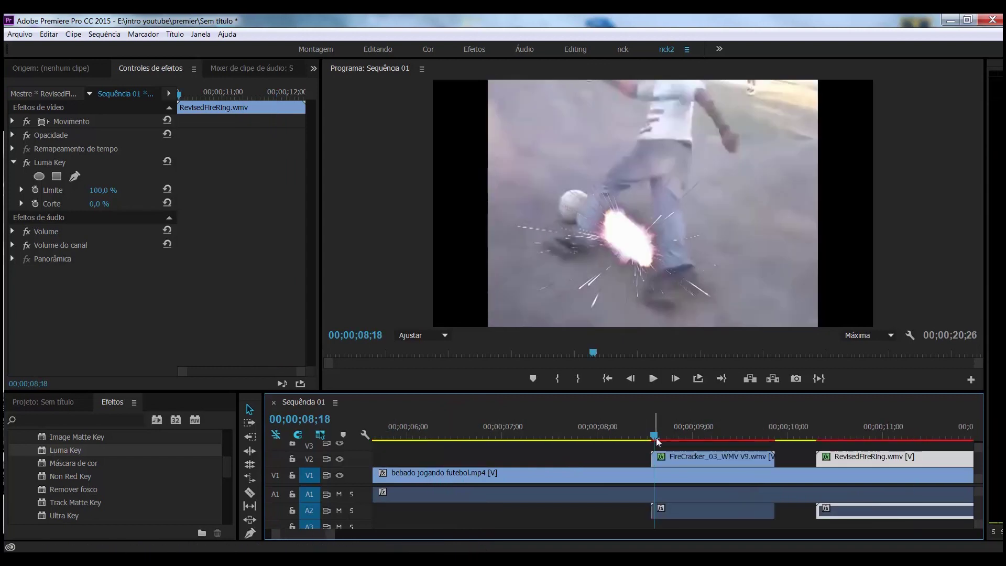
{"action": "key", "text": "space"}
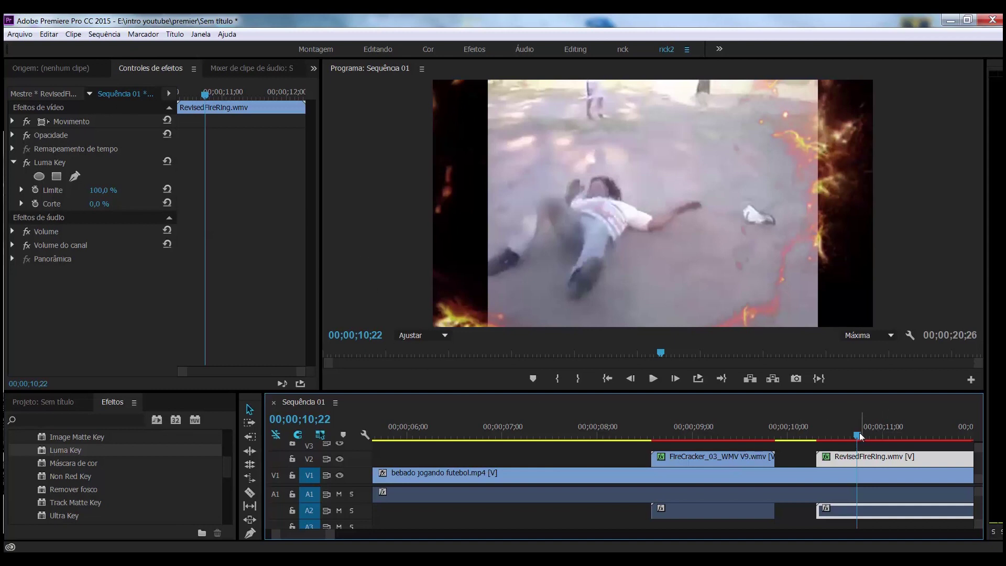
{"action": "left_click_drag", "start_coordinate": [860, 436], "coordinate": [645, 436]}
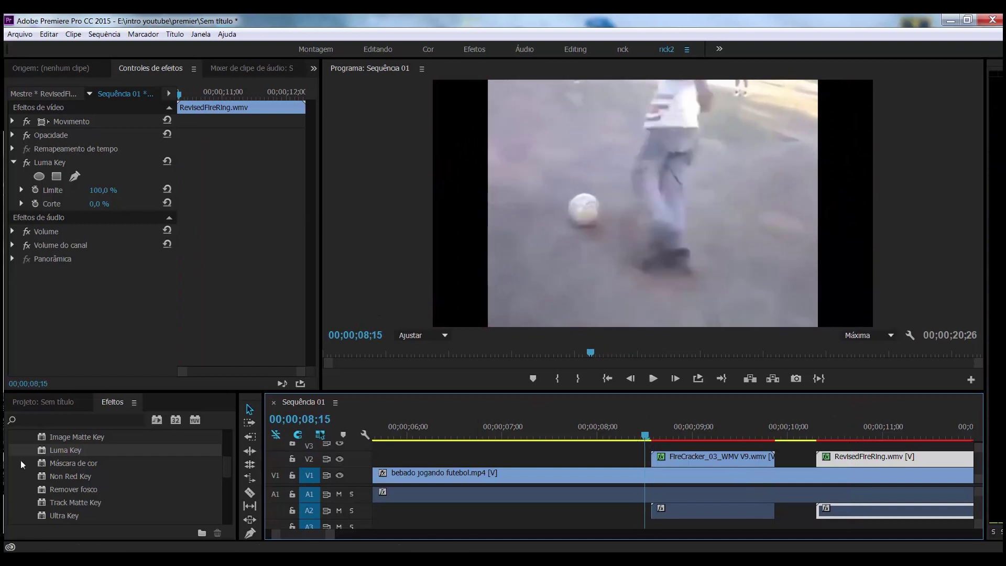
{"action": "key", "text": "space"}
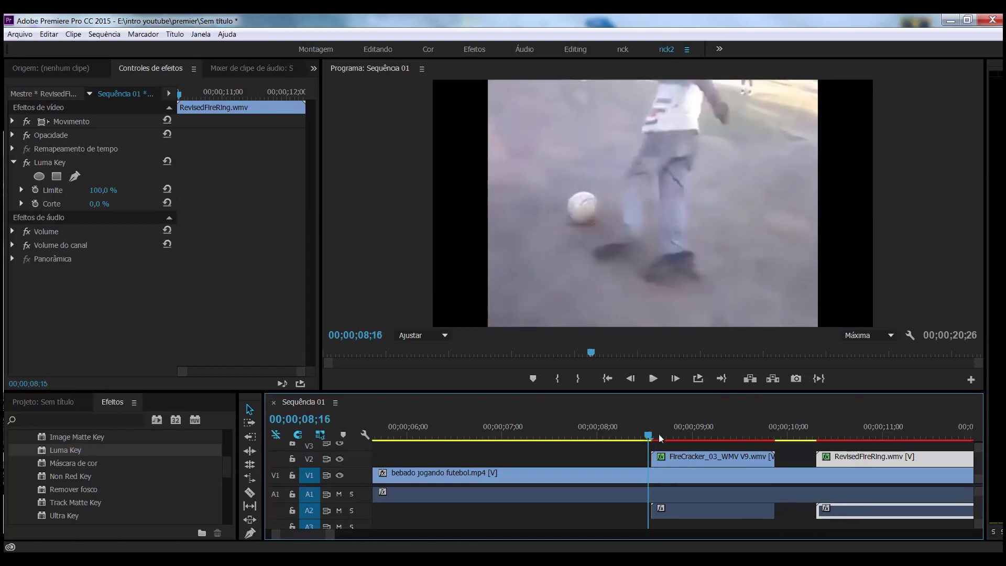
{"action": "key", "text": "space"}
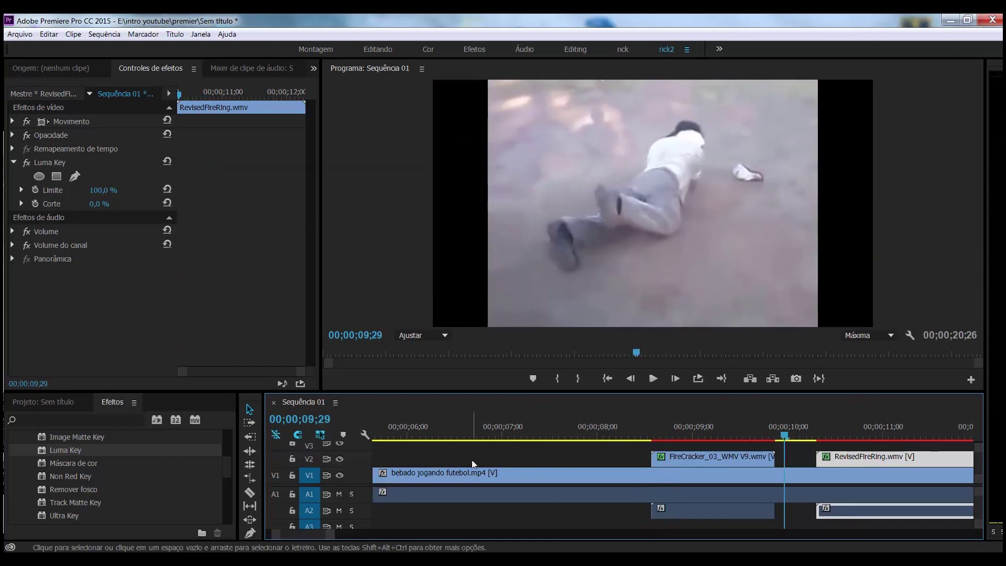
{"action": "left_click", "coordinate": [645, 436]}
{"action": "key", "text": "space"}
{"action": "left_click_drag", "start_coordinate": [692, 435], "coordinate": [640, 430]}
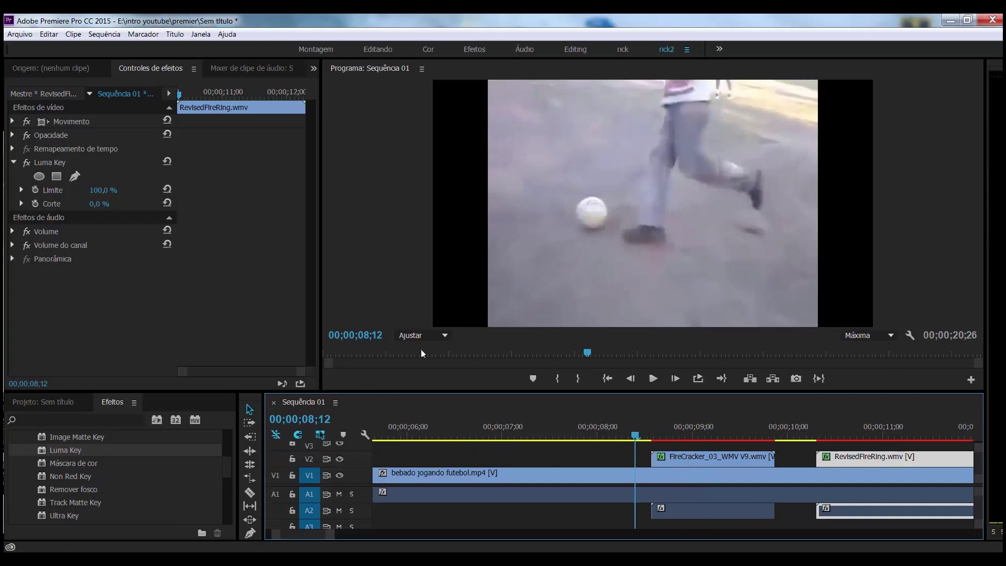
{"action": "left_click_drag", "start_coordinate": [639, 436], "coordinate": [681, 436]}
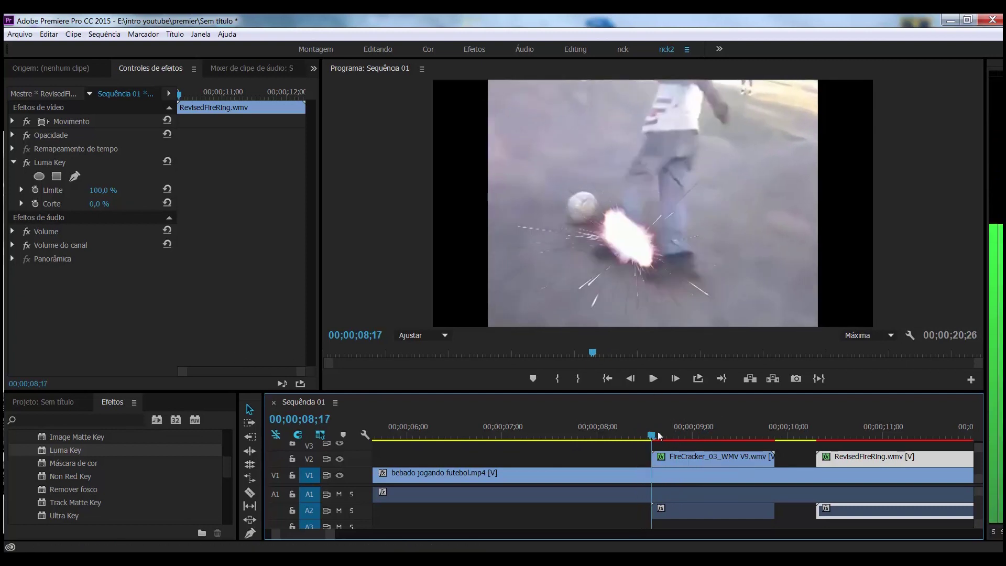